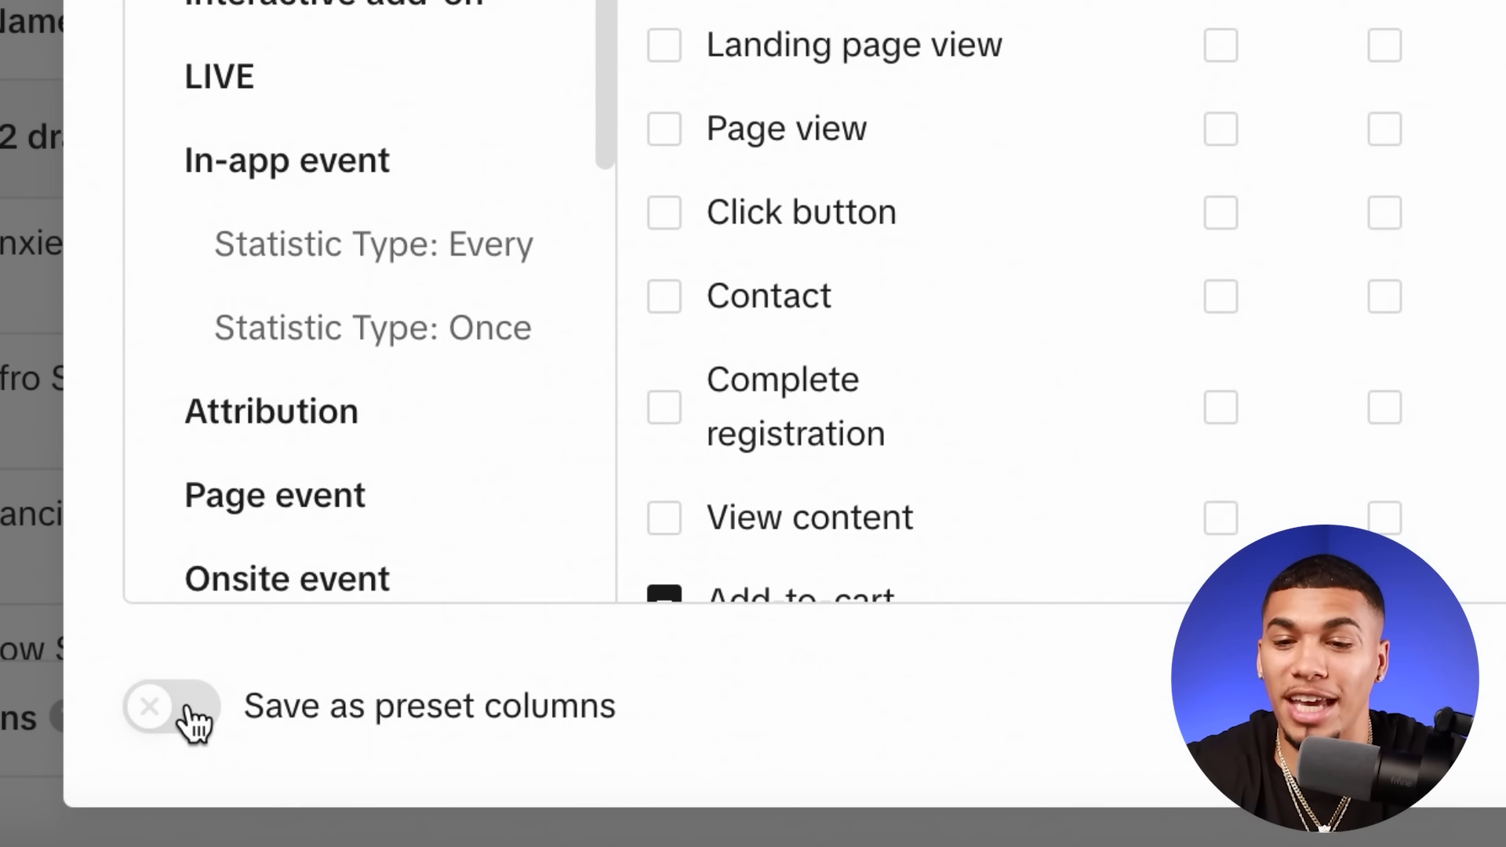
# Save the selected metrics as a column preset and apply it to the campaign table
pyautogui.click(192, 721)
pyautogui.click(881, 709)
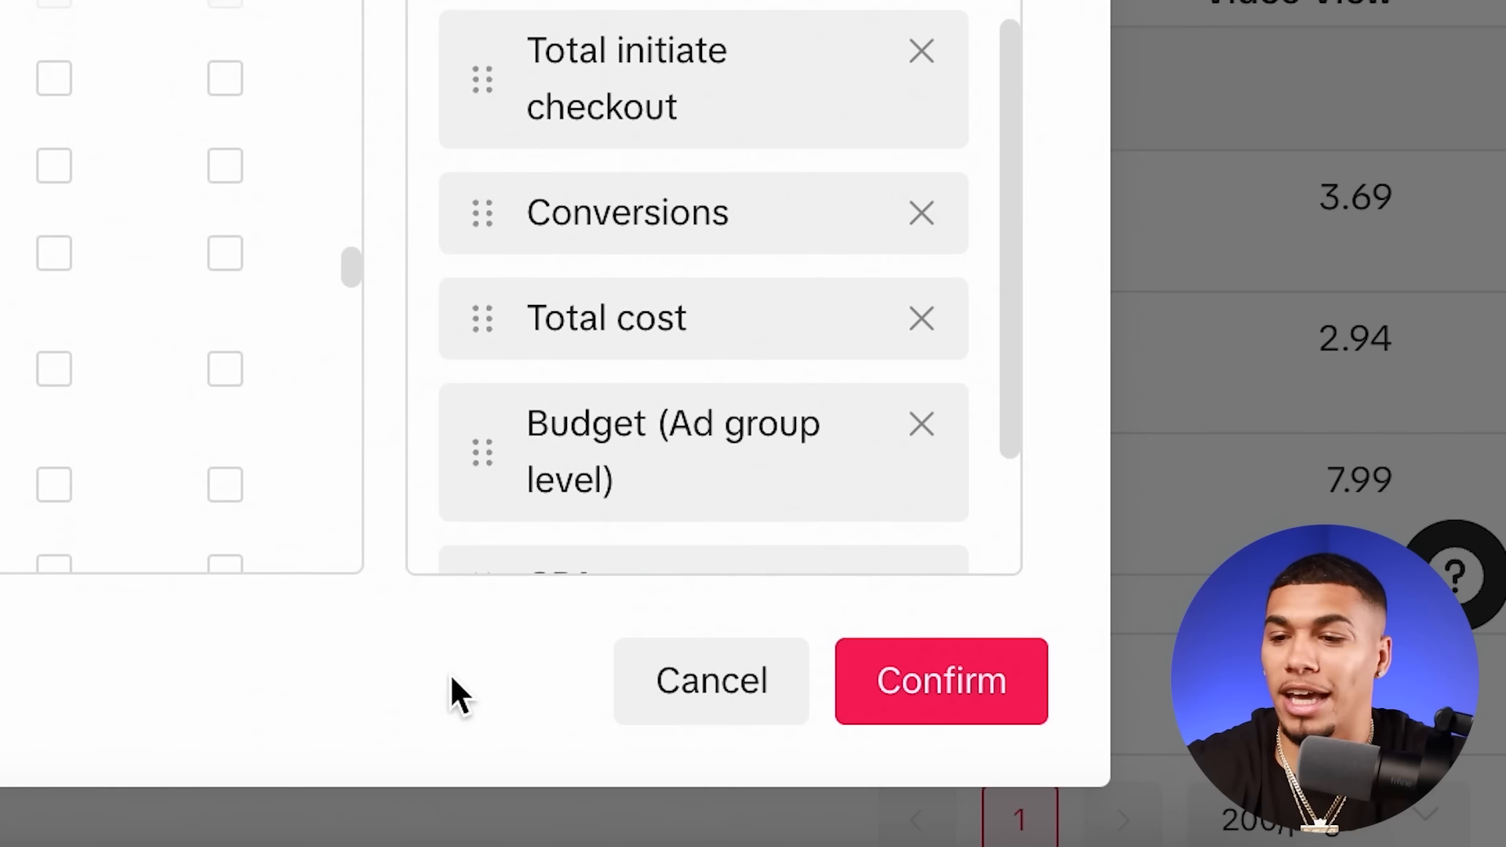
pyautogui.click(913, 690)
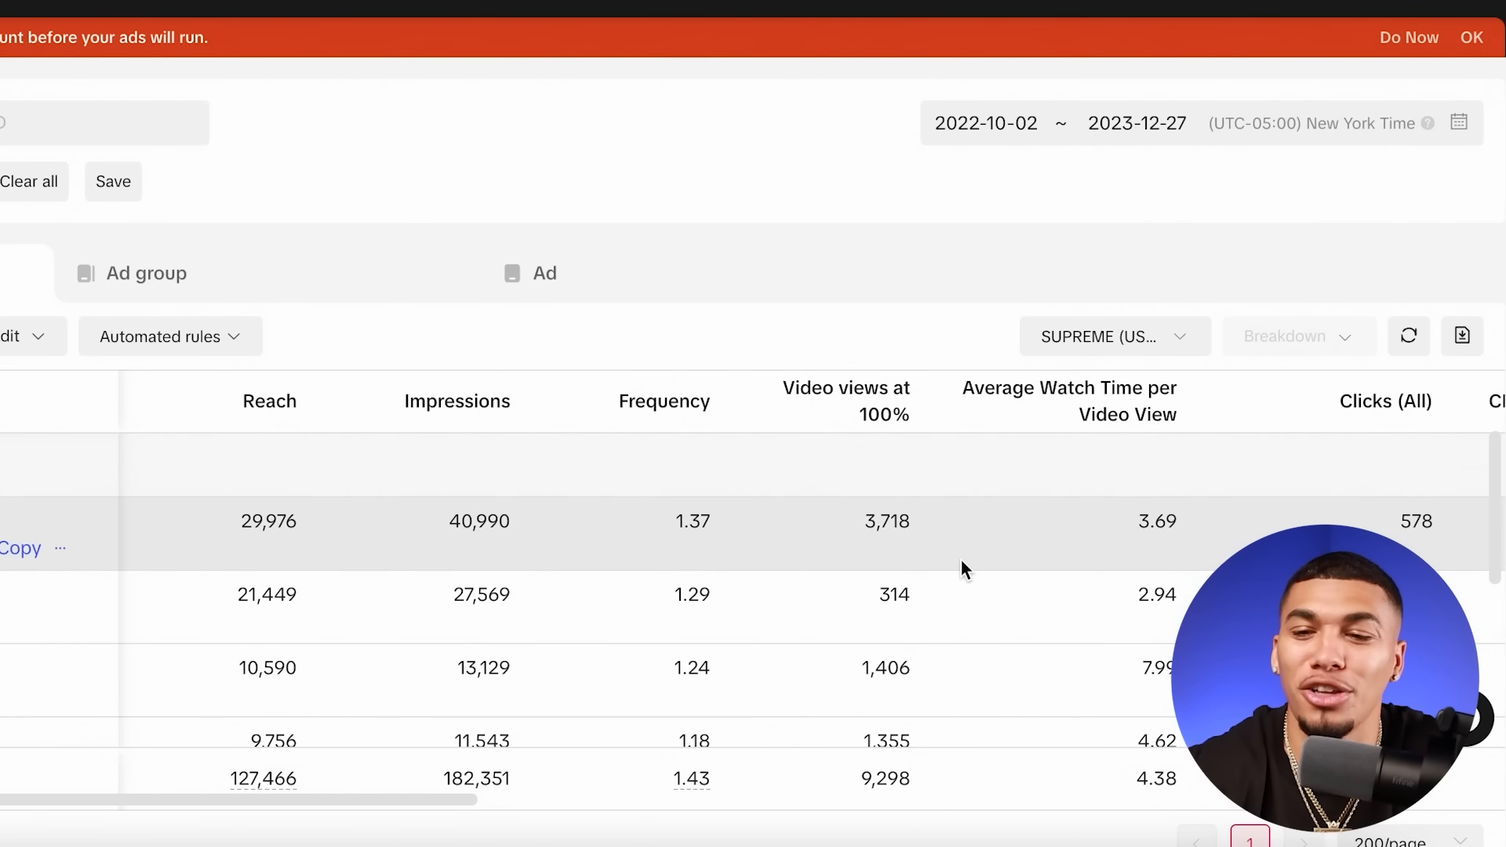
pyautogui.hscroll(10, 962, 559)
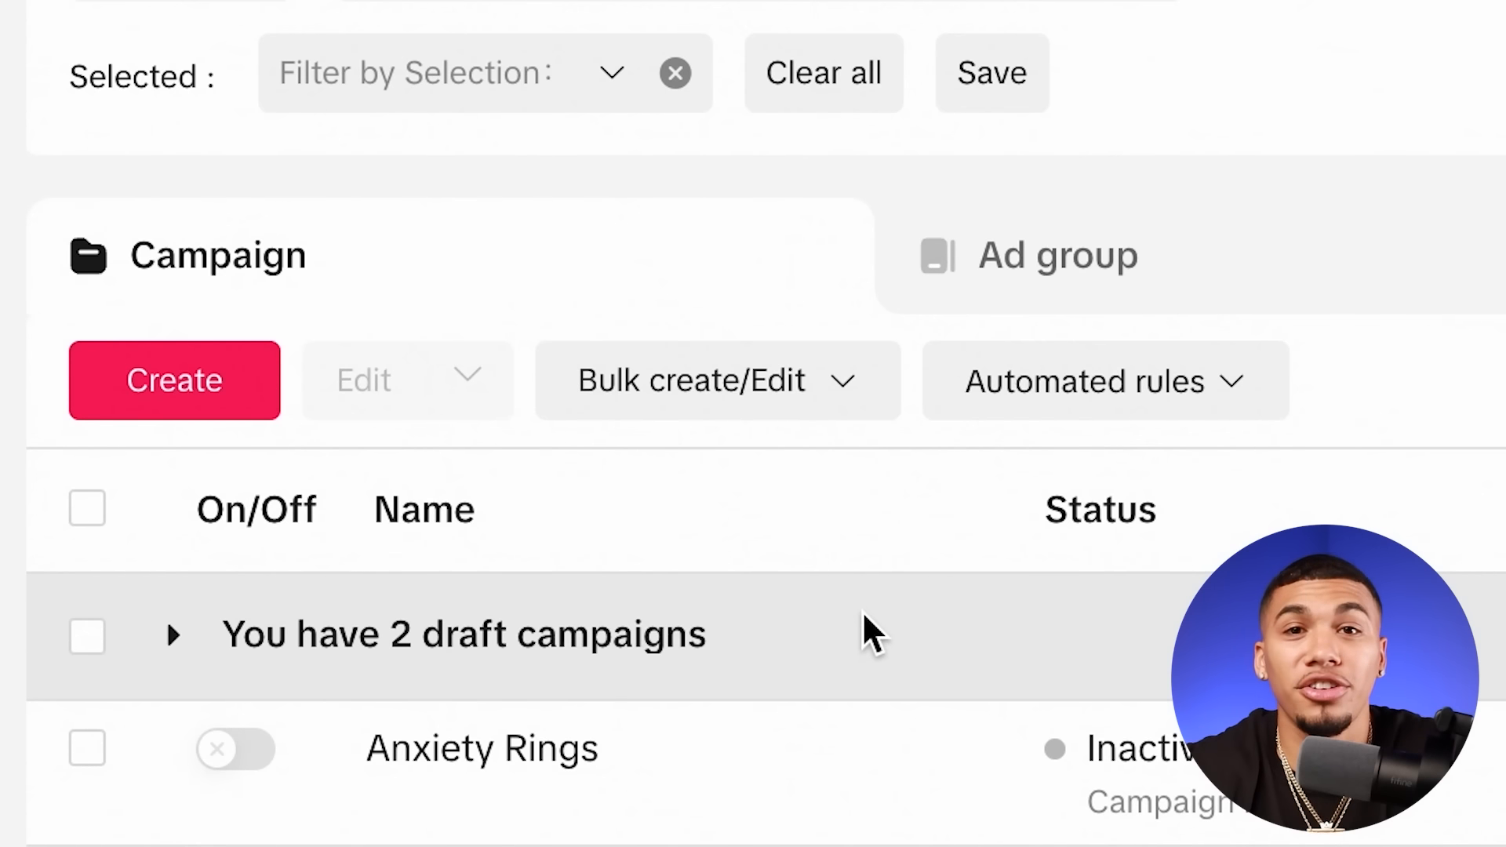
# Create a new campaign with the Website conversions objective and continue to its ad group settings
pyautogui.click(208, 412)
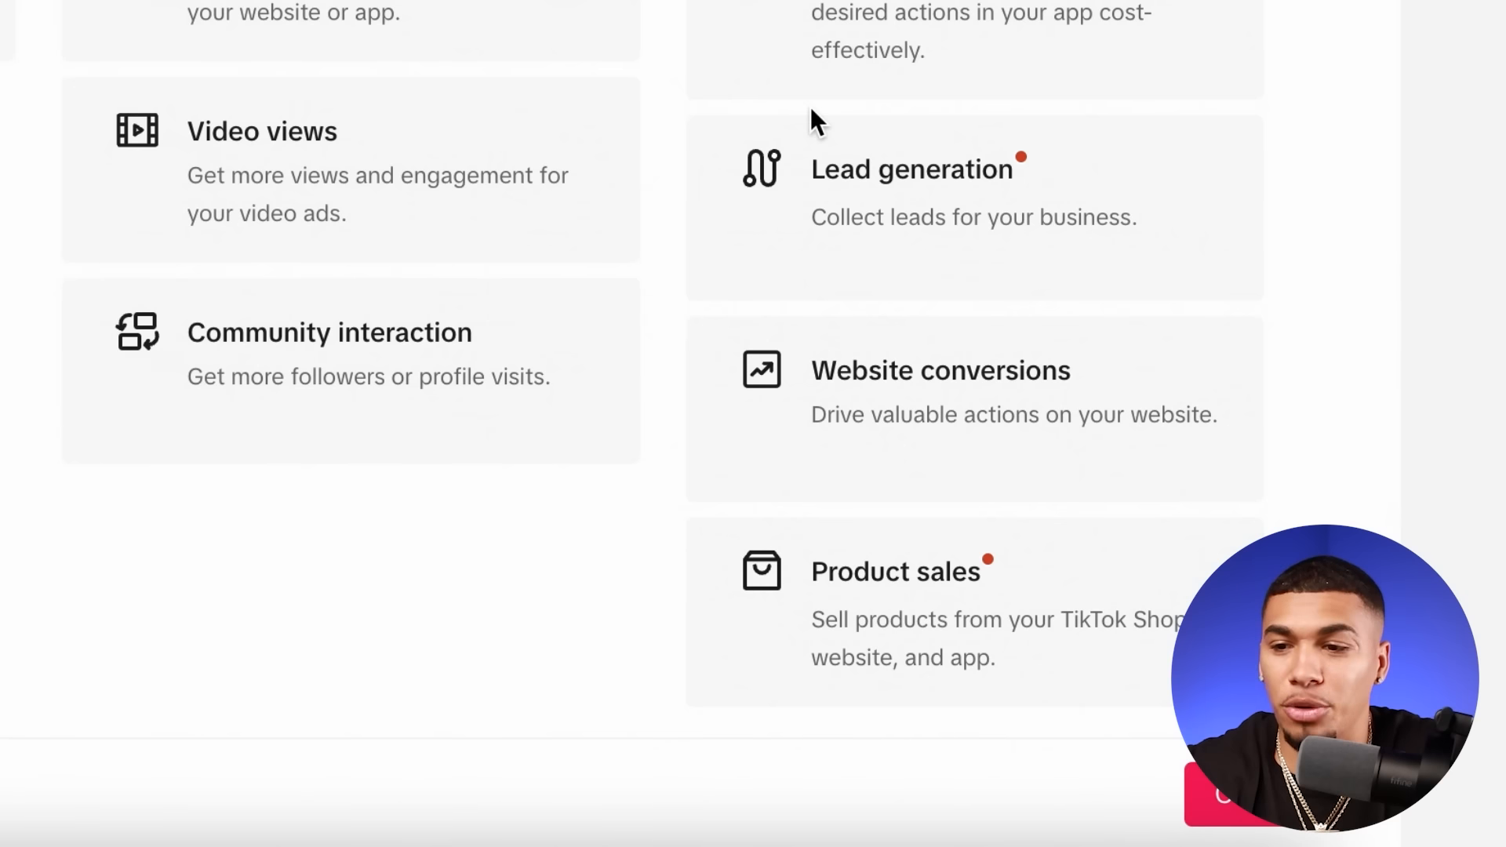
pyautogui.click(998, 430)
pyautogui.scroll(-2, 997, 425)
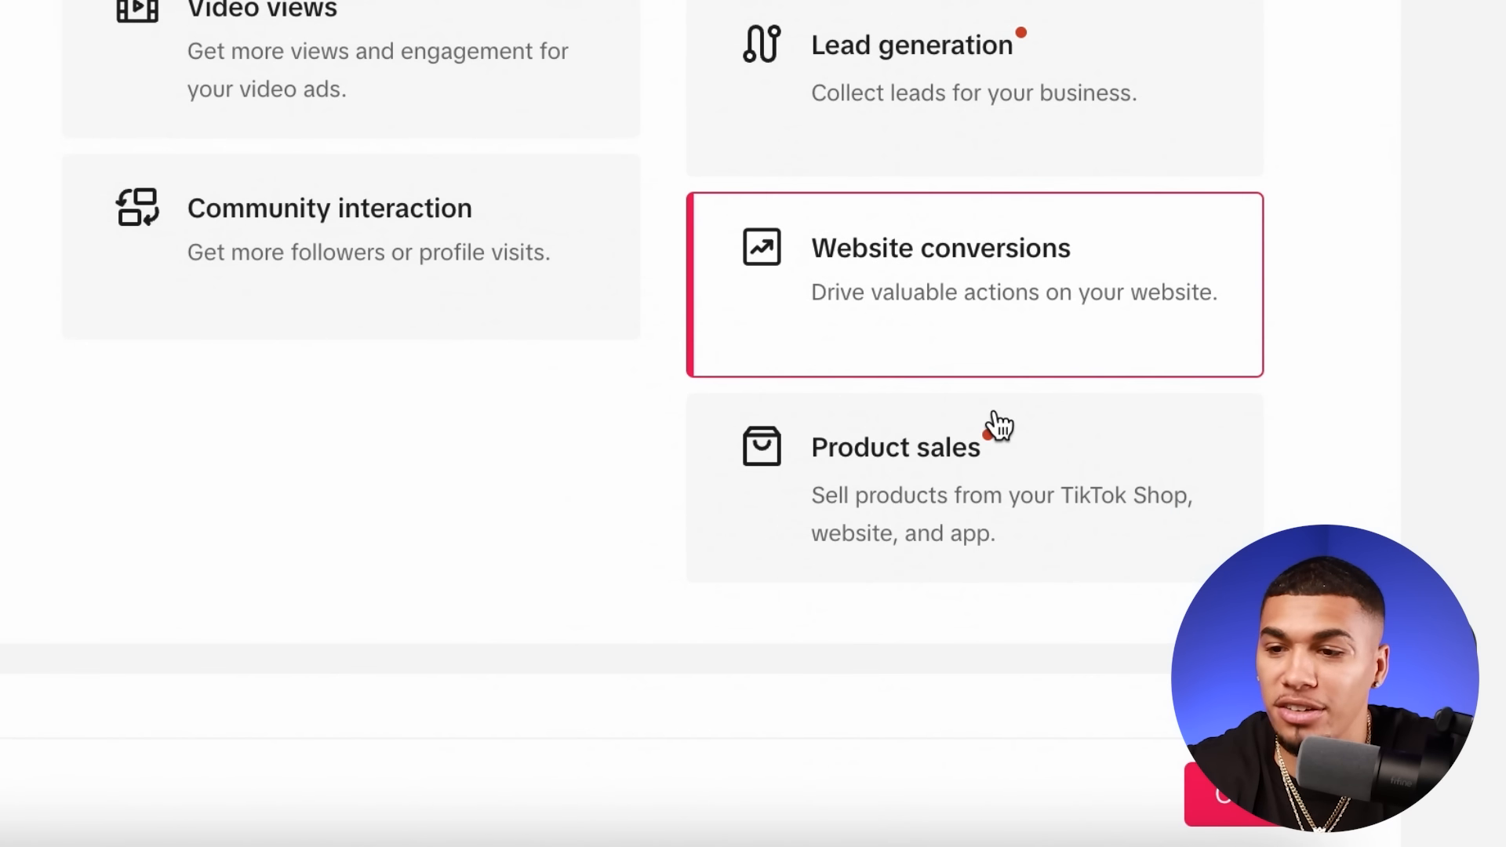
pyautogui.click(928, 694)
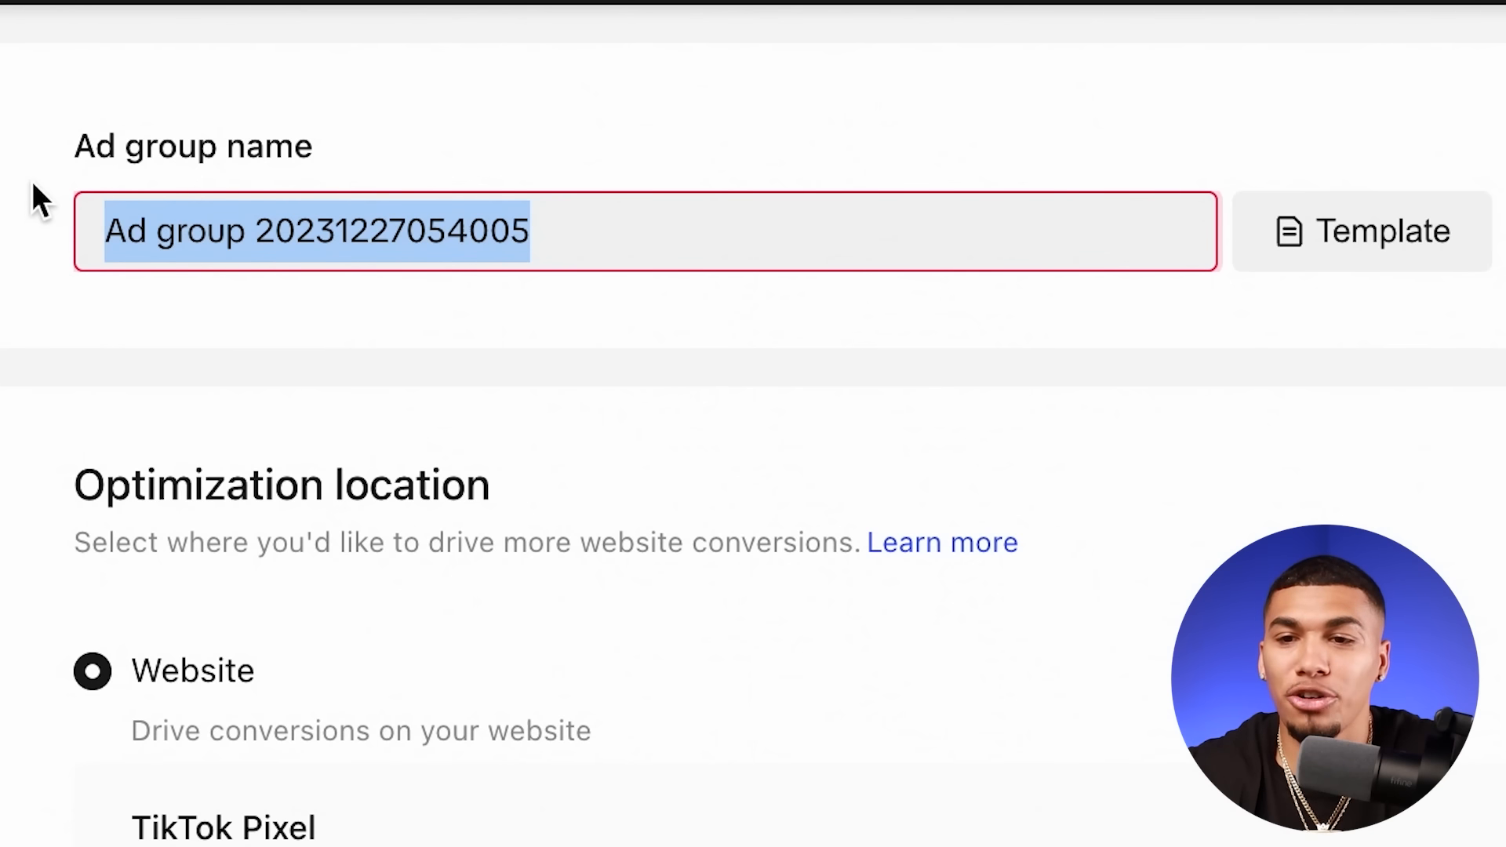
# Name the ad group Video 1 and set its optimization event to Complete Payment
pyautogui.write('Vid')
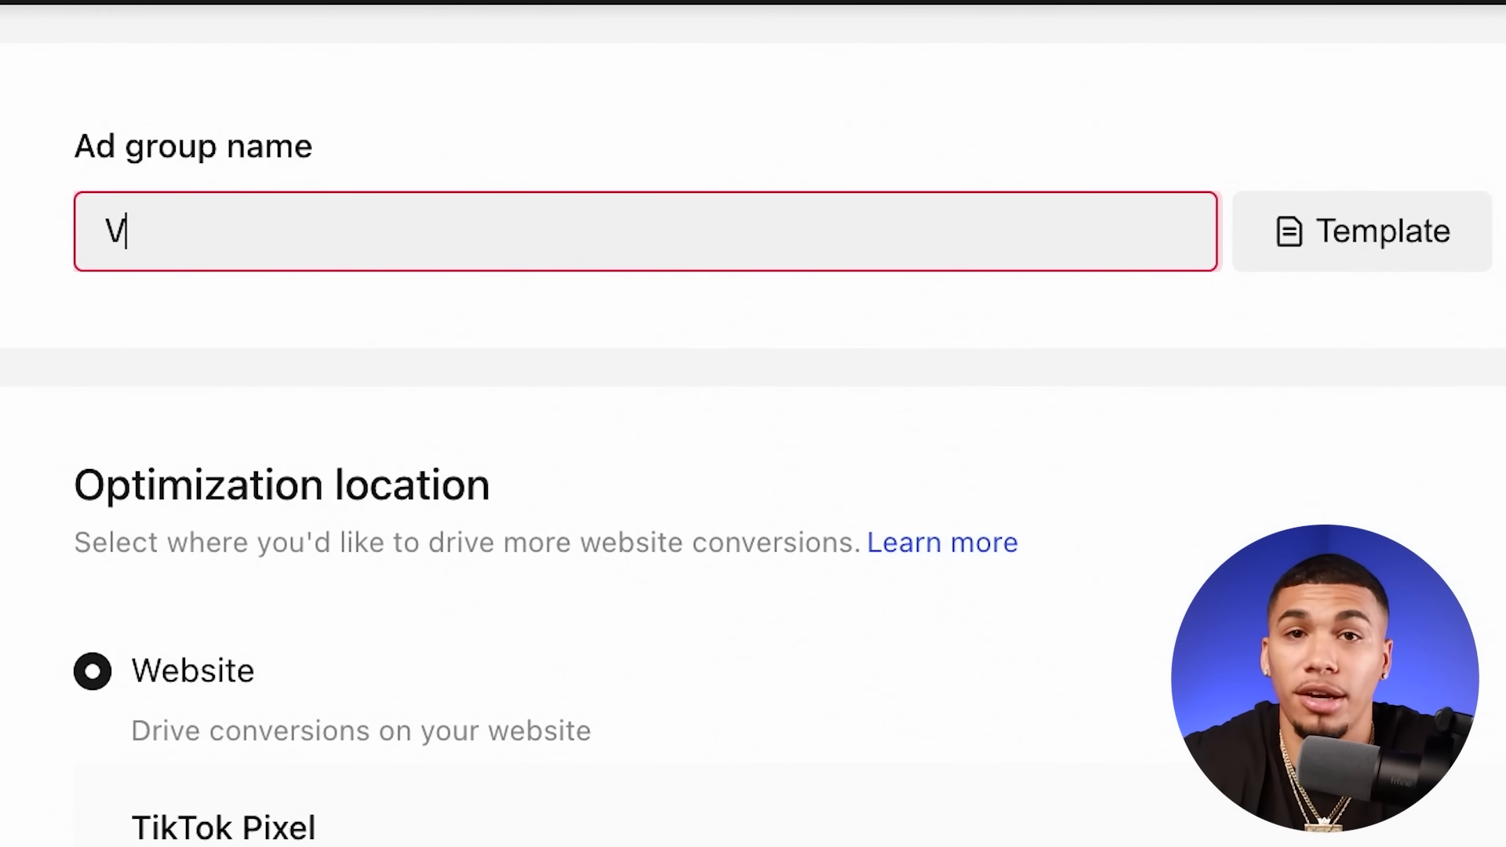
pyautogui.write('eo')
pyautogui.write('1')
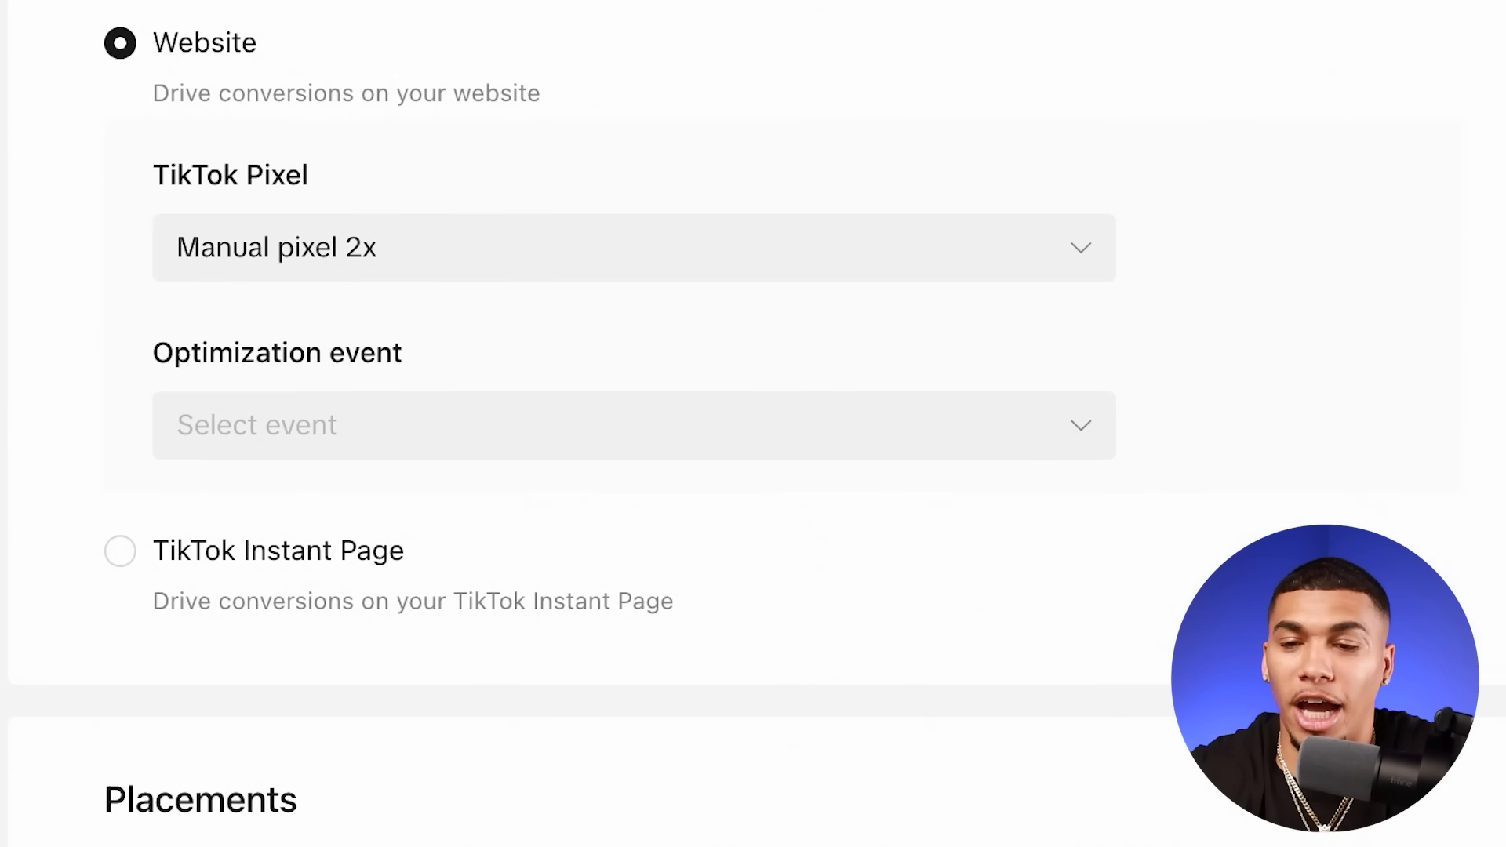
pyautogui.click(185, 413)
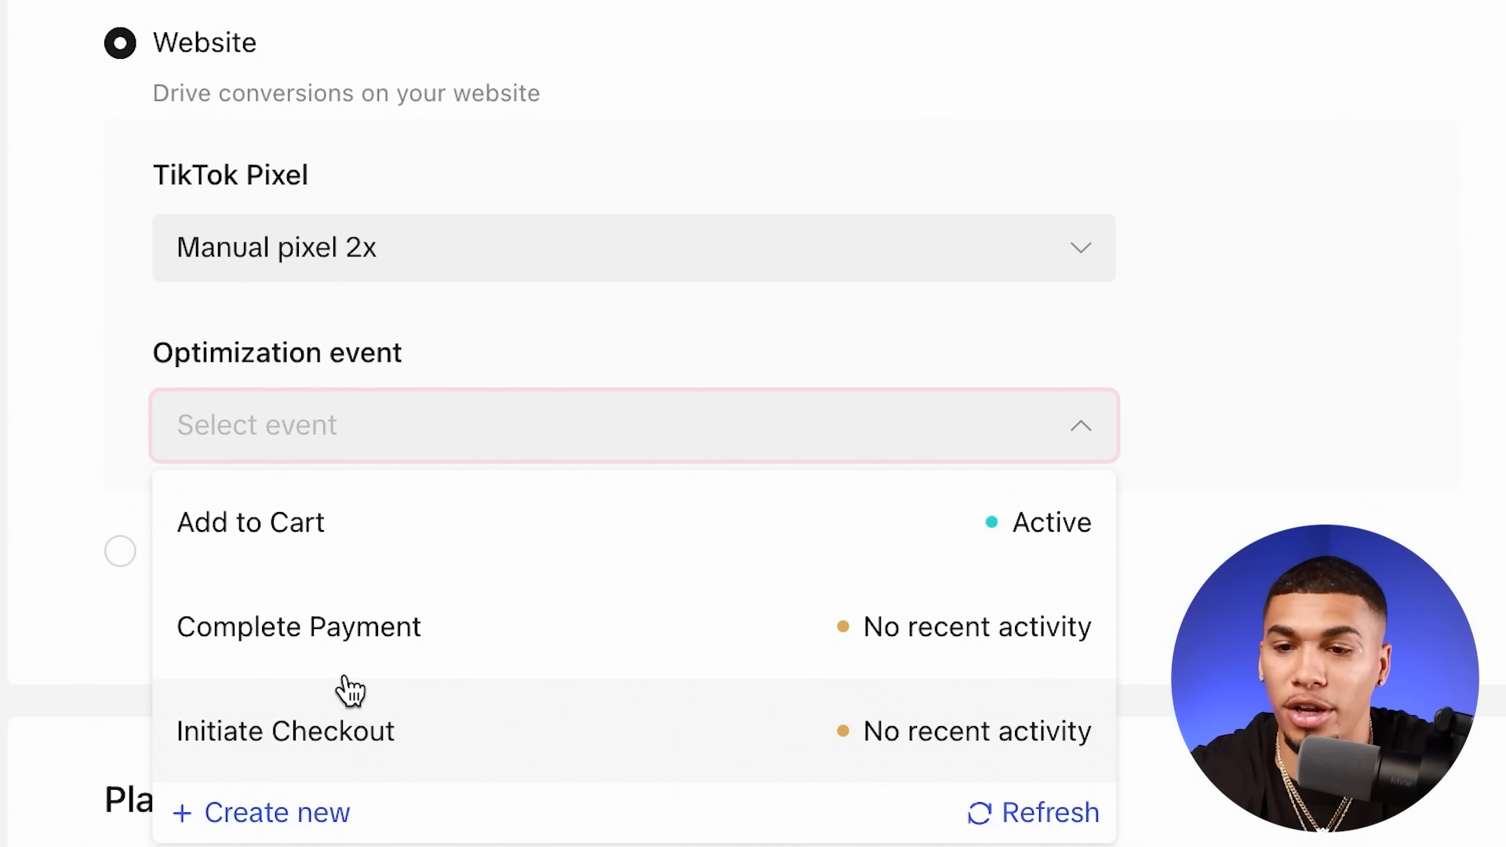
pyautogui.click(364, 632)
# Restrict the ad group's placement to TikTok only and turn off video download in the advanced placement settings
pyautogui.scroll(-8, 118, 228)
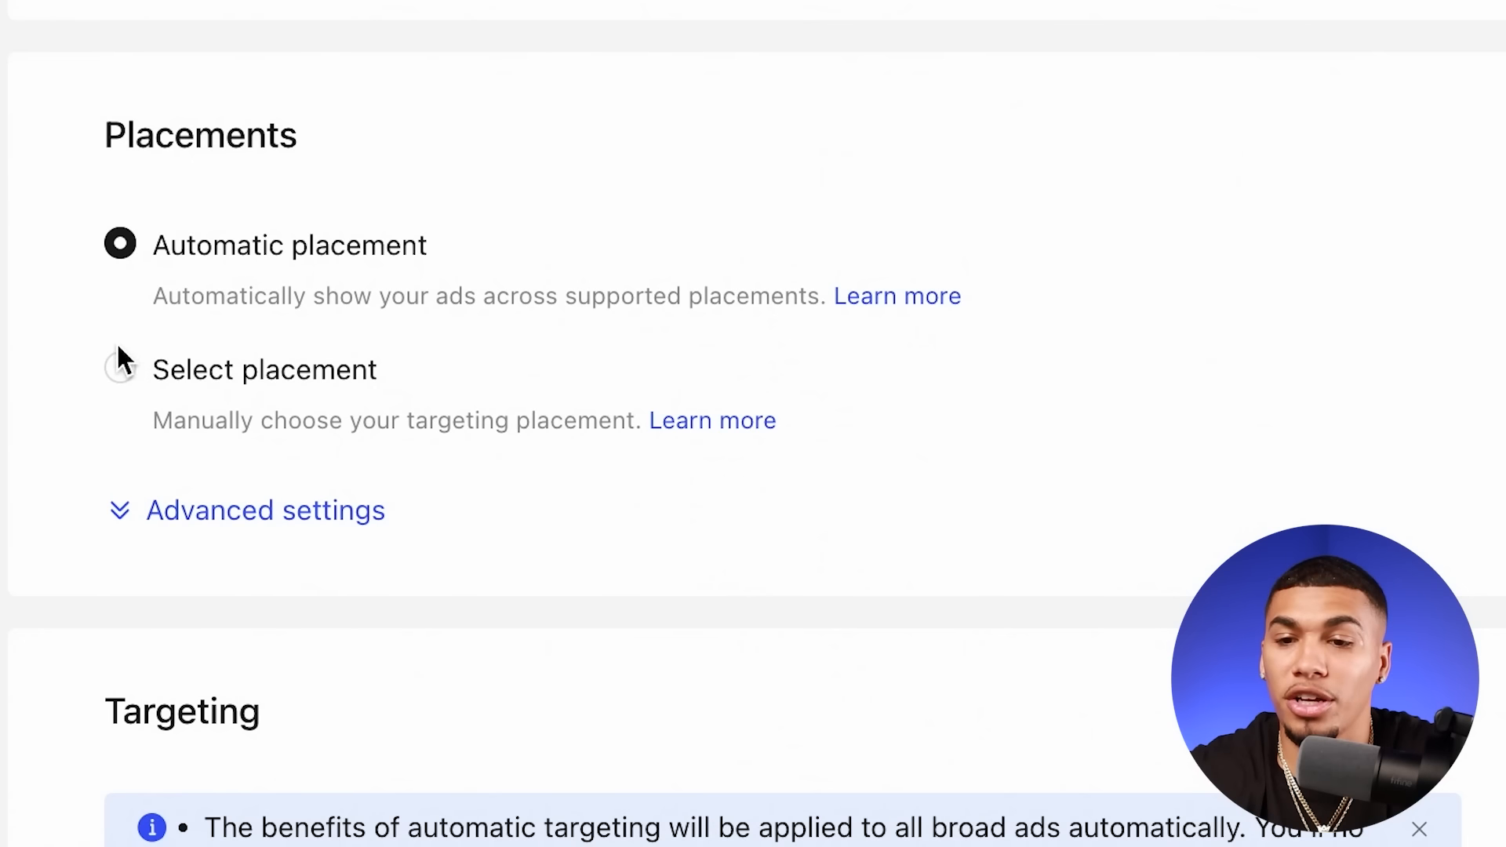
pyautogui.click(119, 369)
pyautogui.scroll(-3, 303, 572)
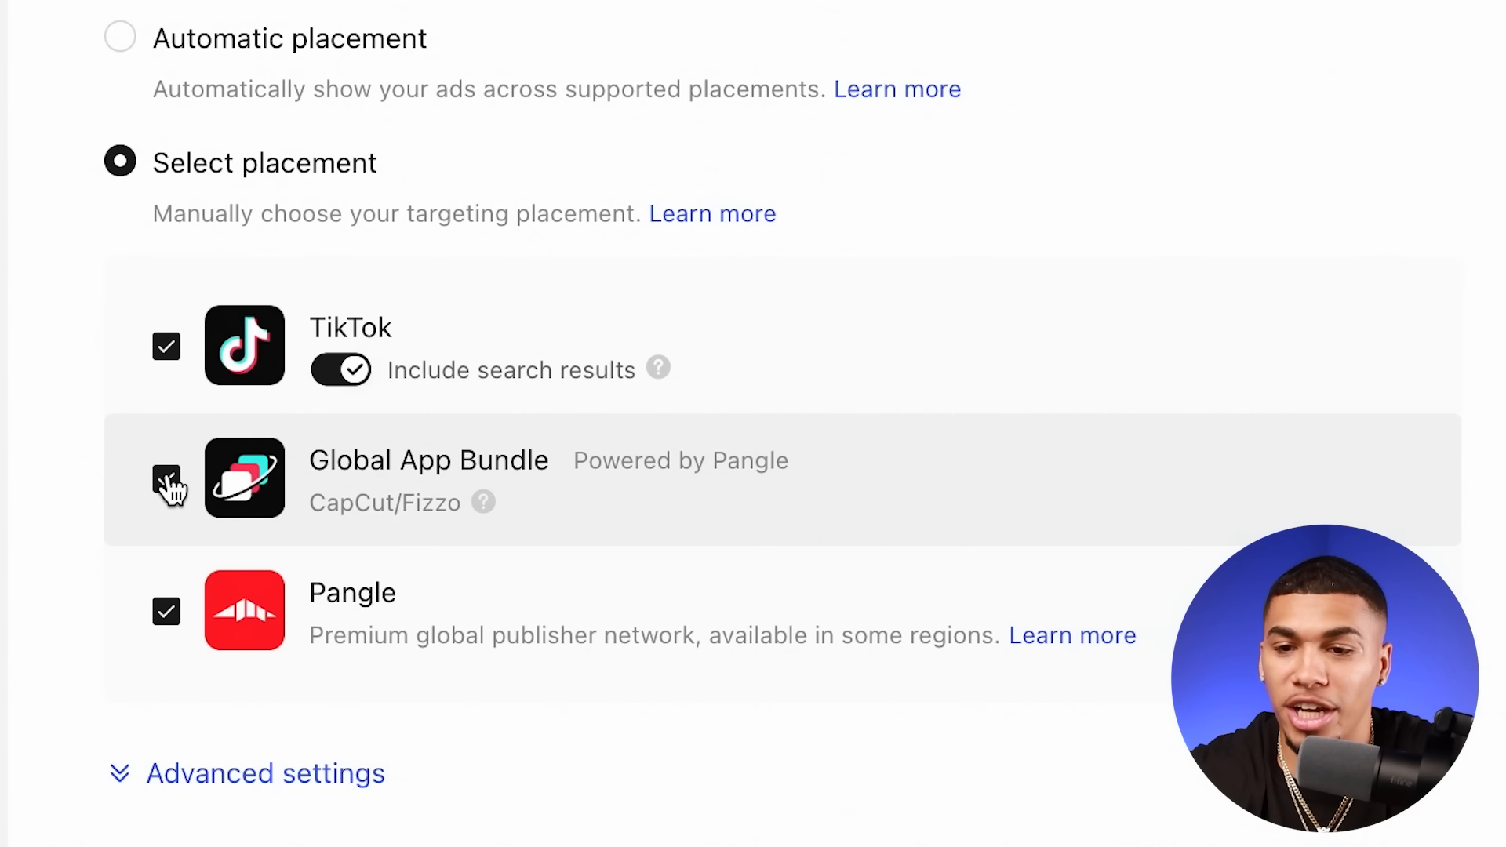
pyautogui.click(167, 478)
pyautogui.scroll(-6, 235, 685)
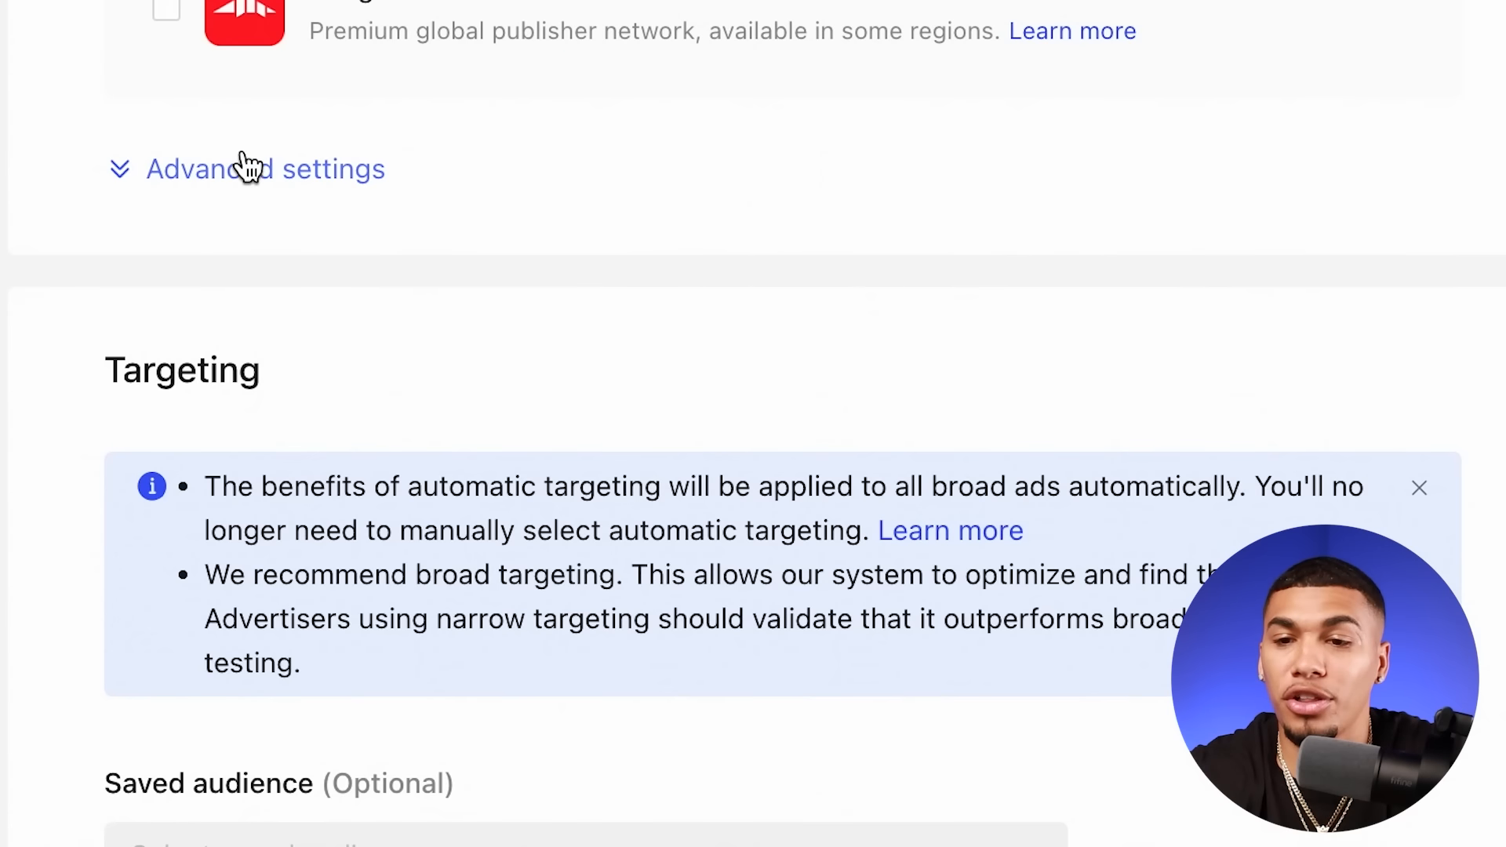
pyautogui.click(242, 159)
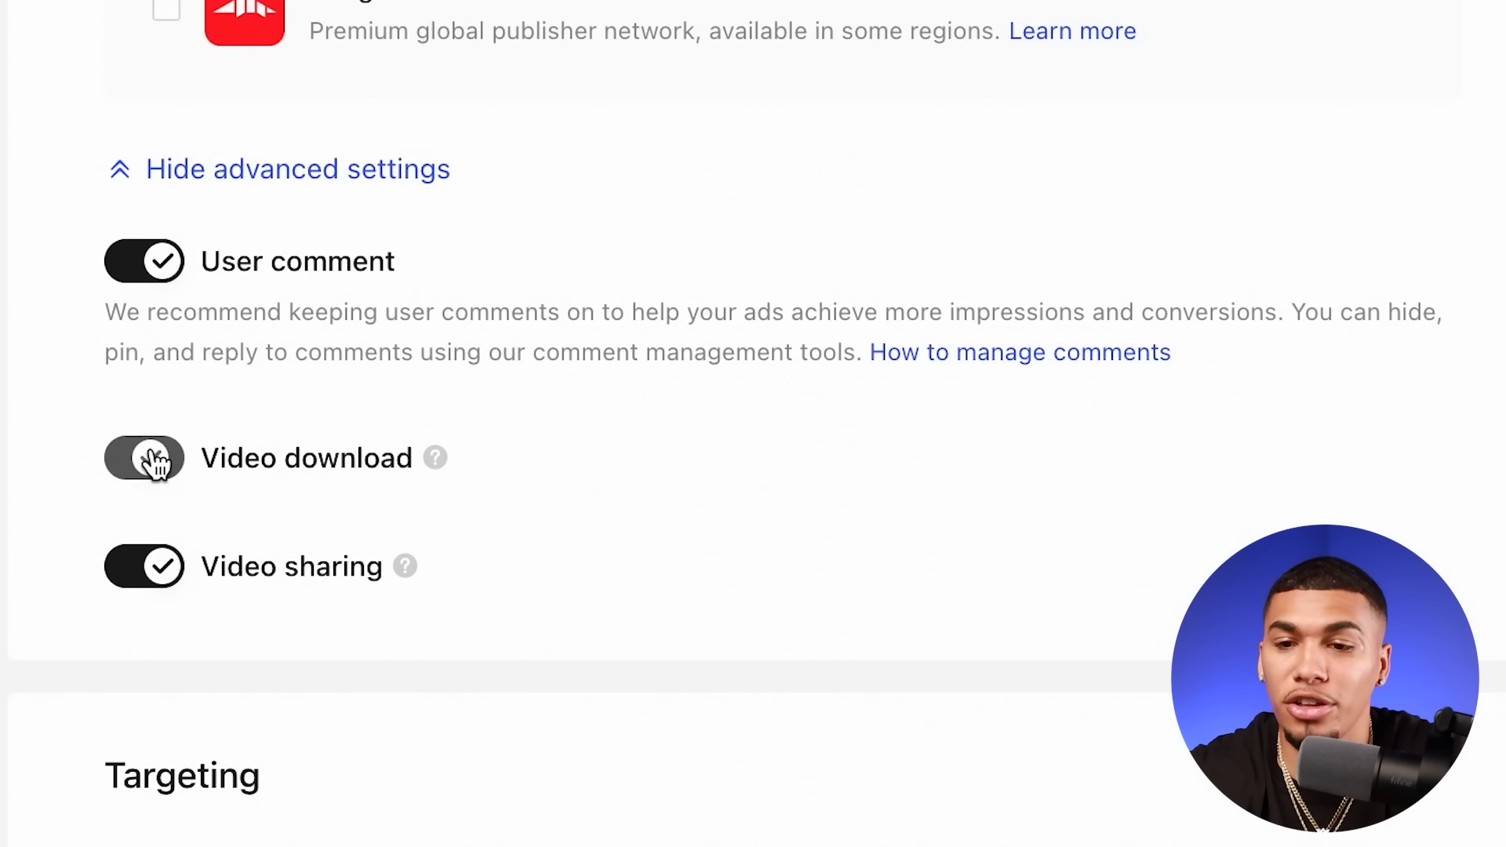
# Add Canada to the ad group's targeted locations alongside the United States
pyautogui.scroll(-8, 215, 66)
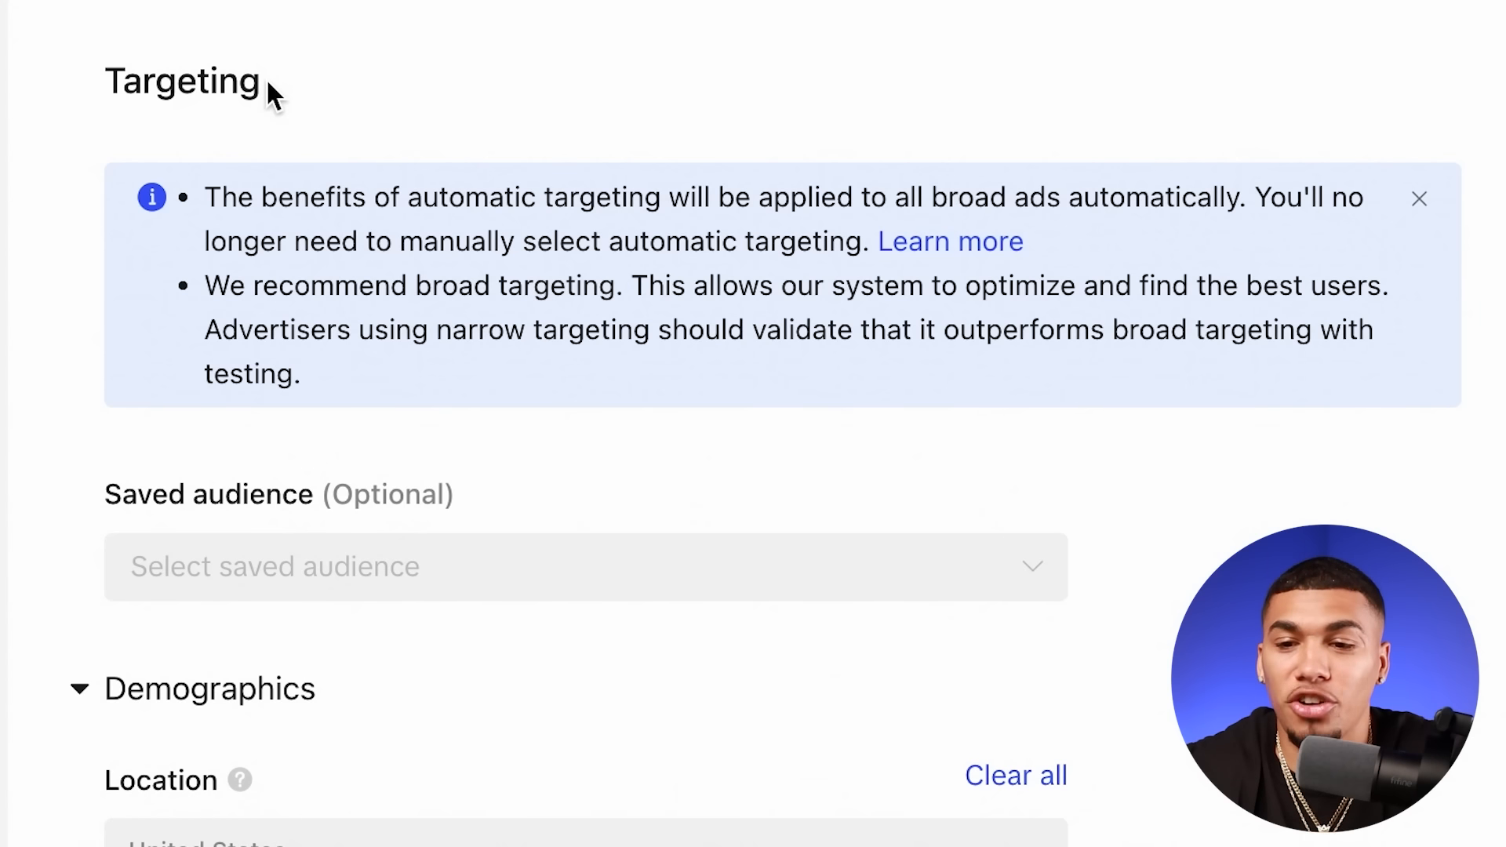
pyautogui.scroll(-6, 267, 82)
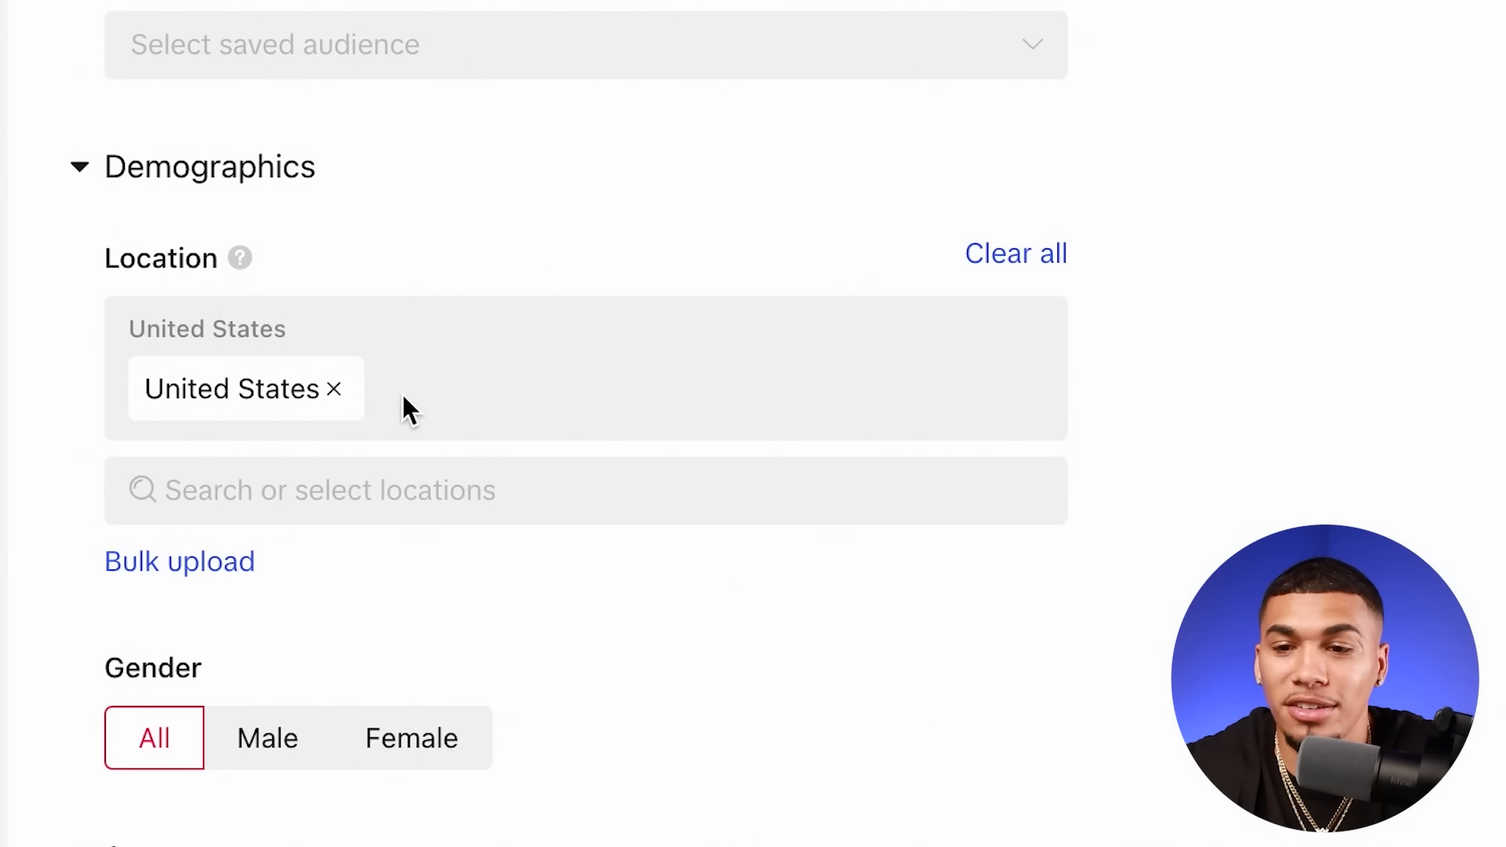
pyautogui.click(361, 486)
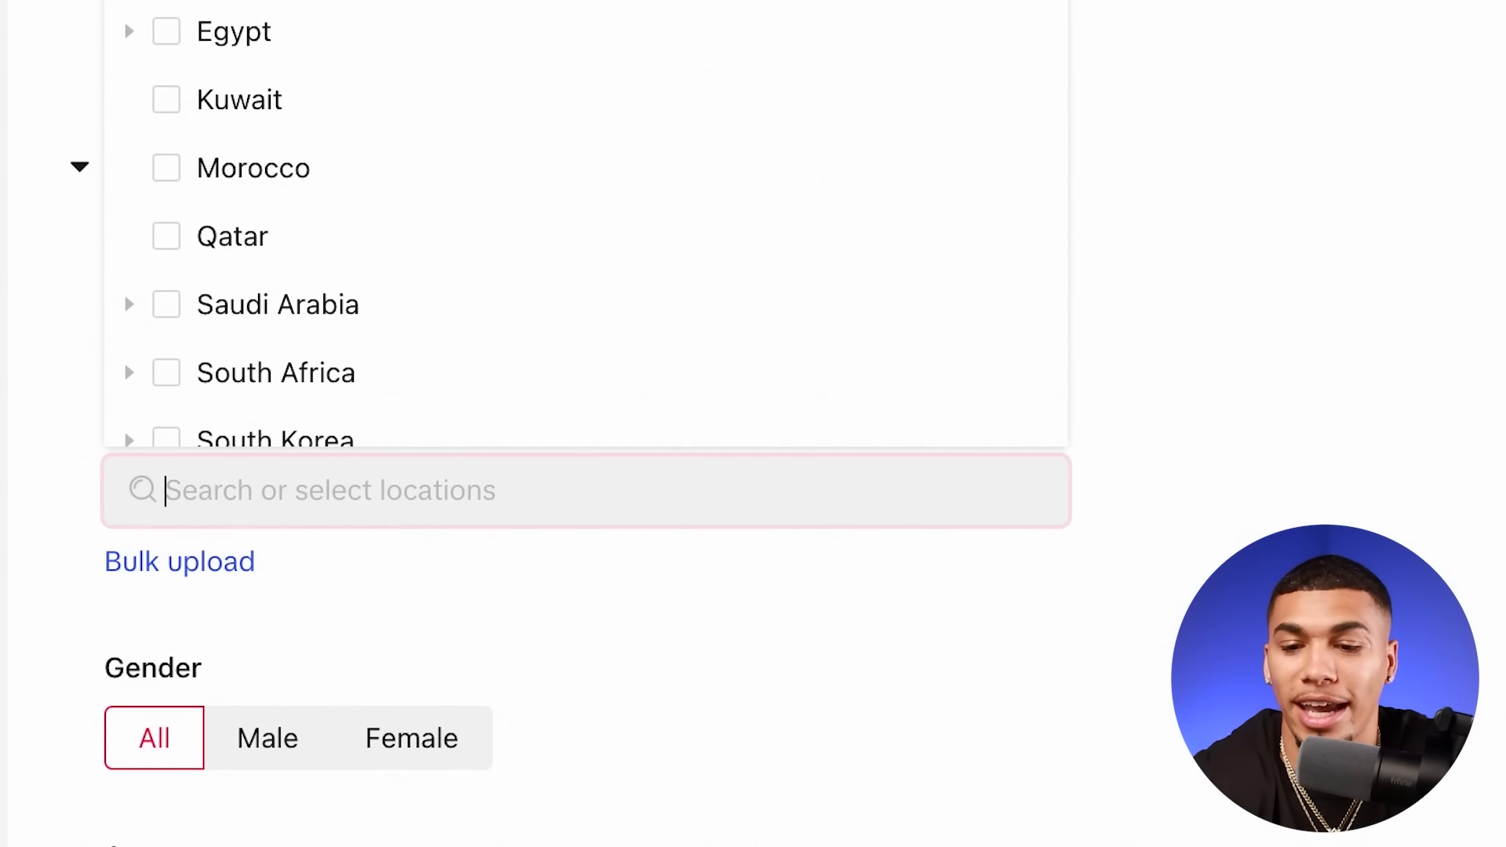
pyautogui.write('ca')
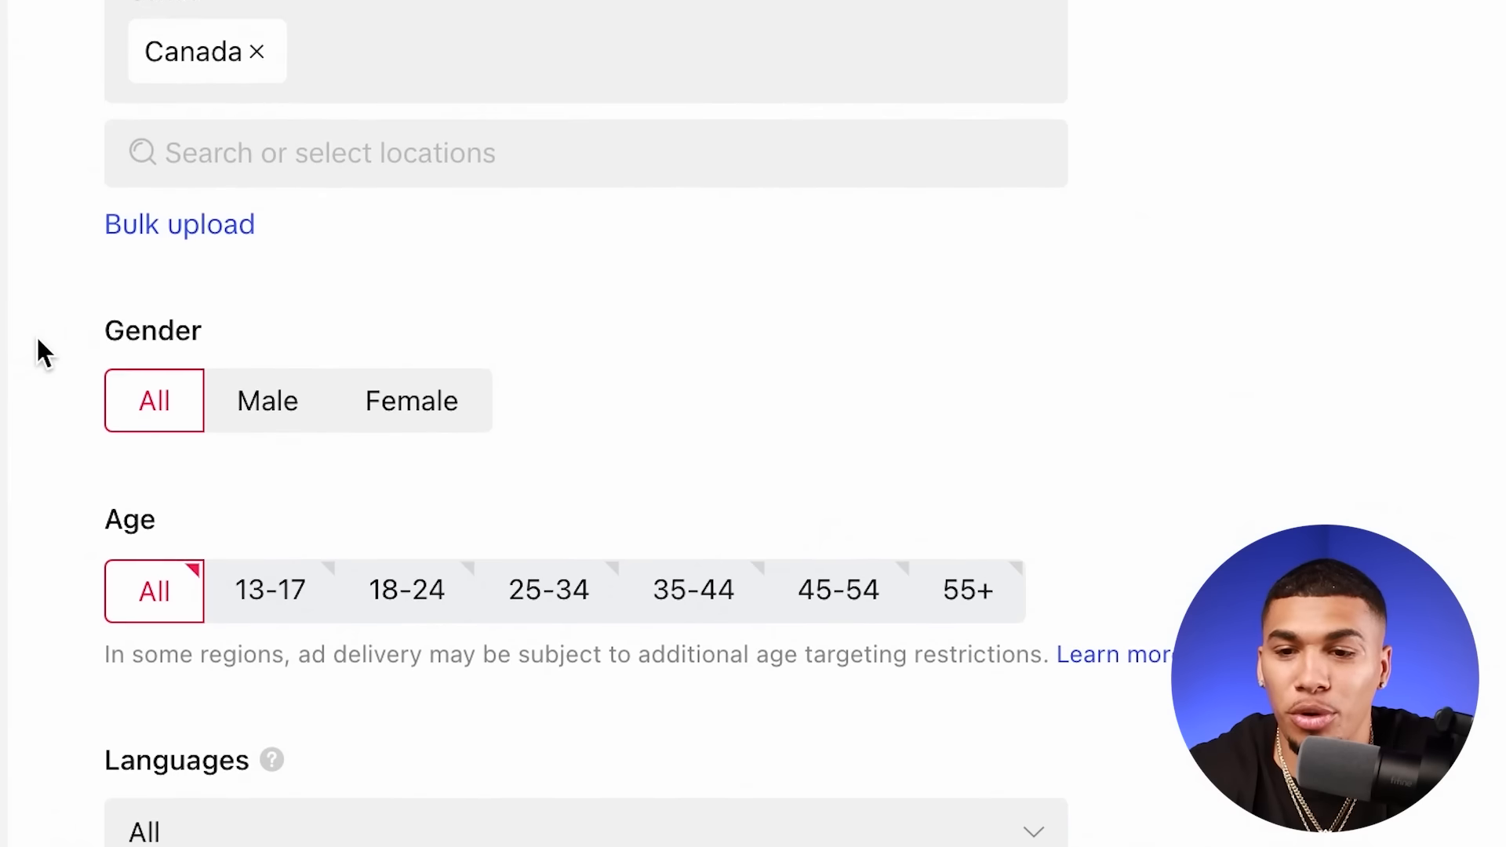
# Target every age group from 18-24 to 55+ and limit the audience language to English
pyautogui.scroll(-4, 40, 346)
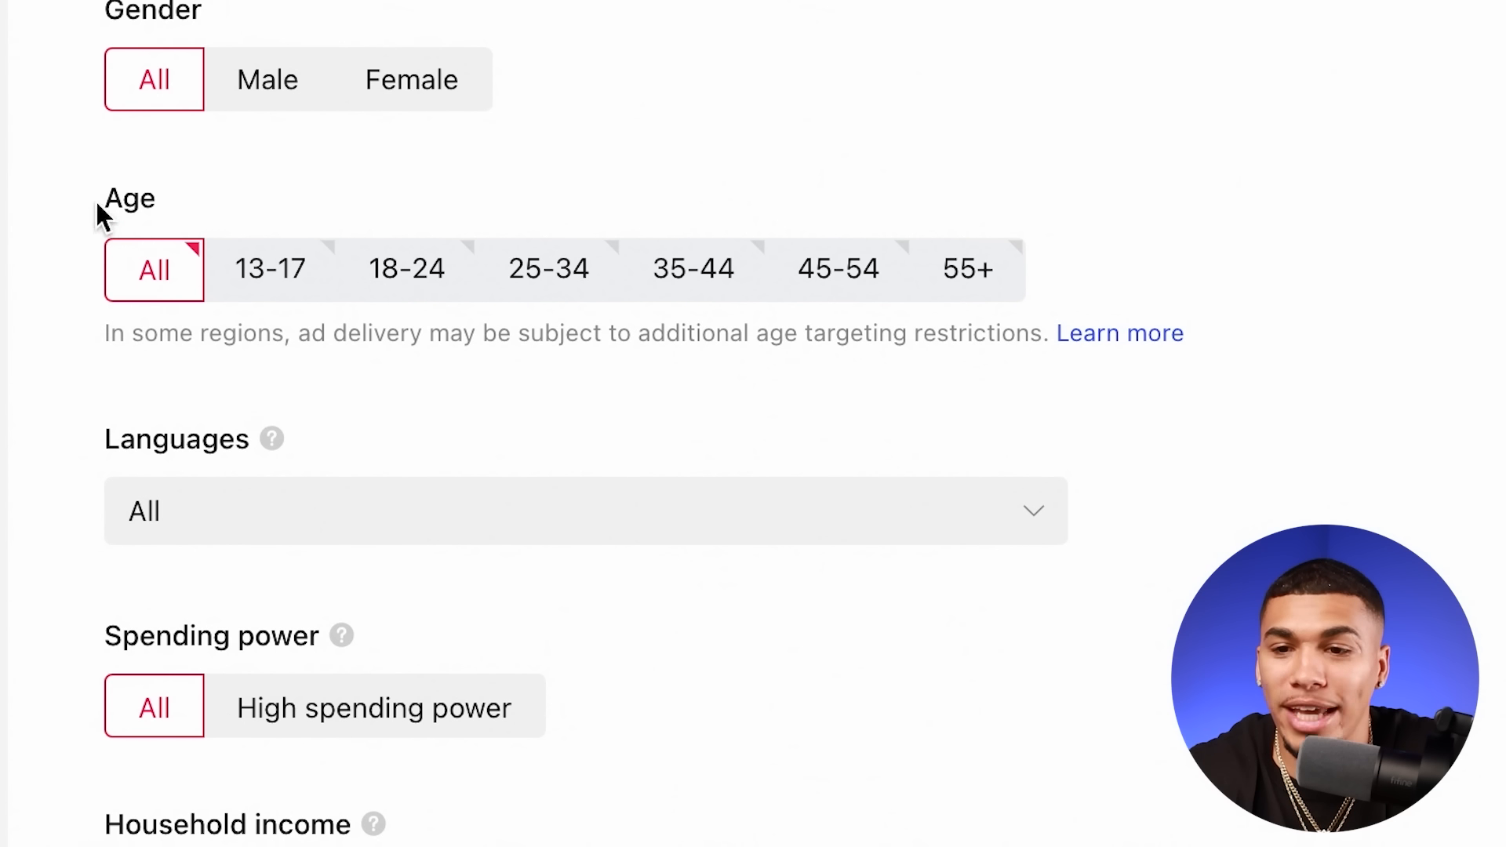
pyautogui.click(405, 270)
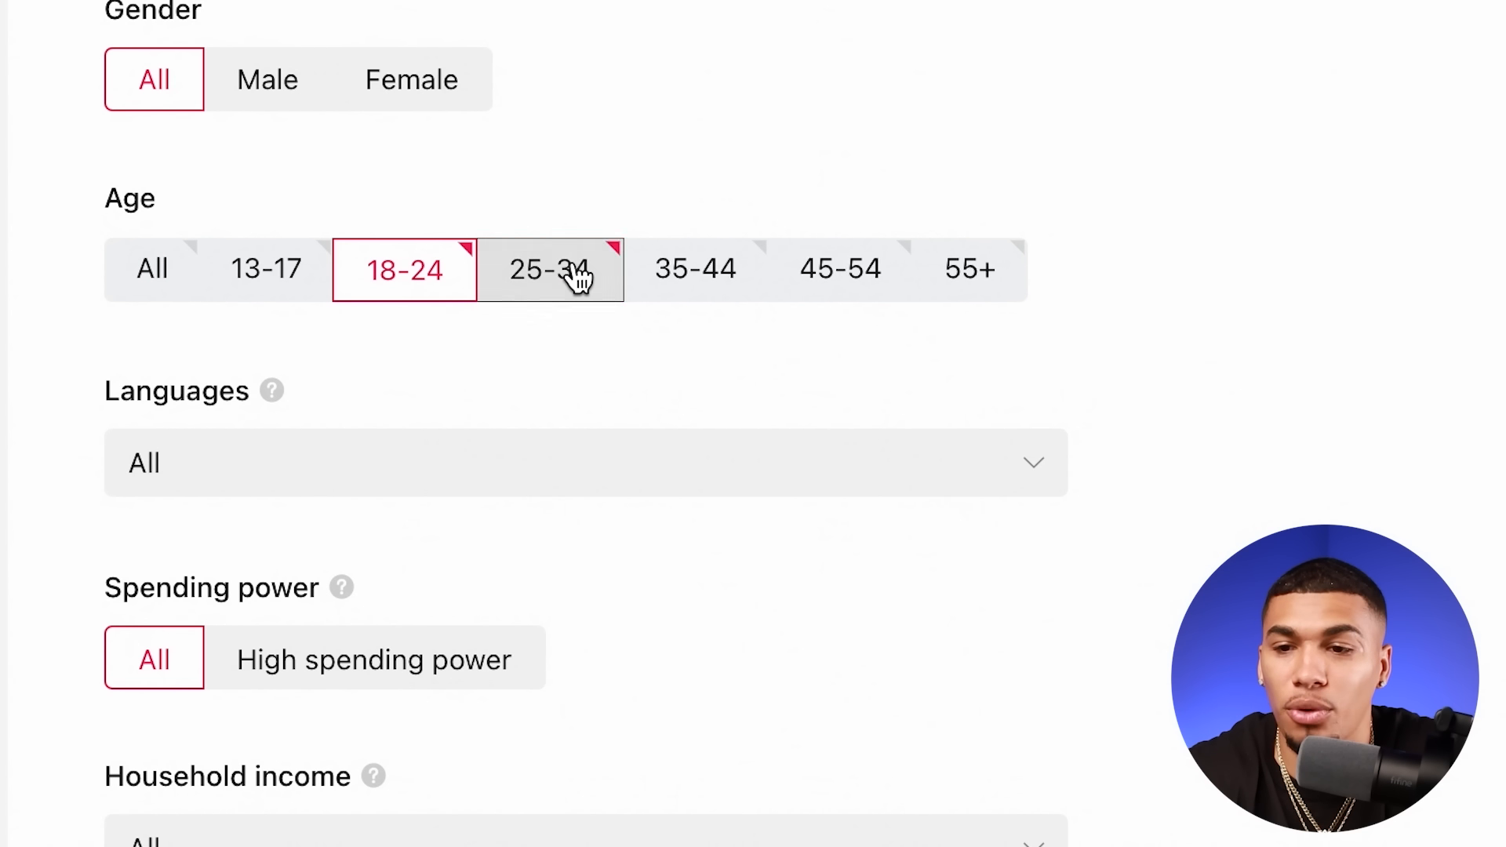
pyautogui.click(980, 274)
pyautogui.scroll(-2, 318, 141)
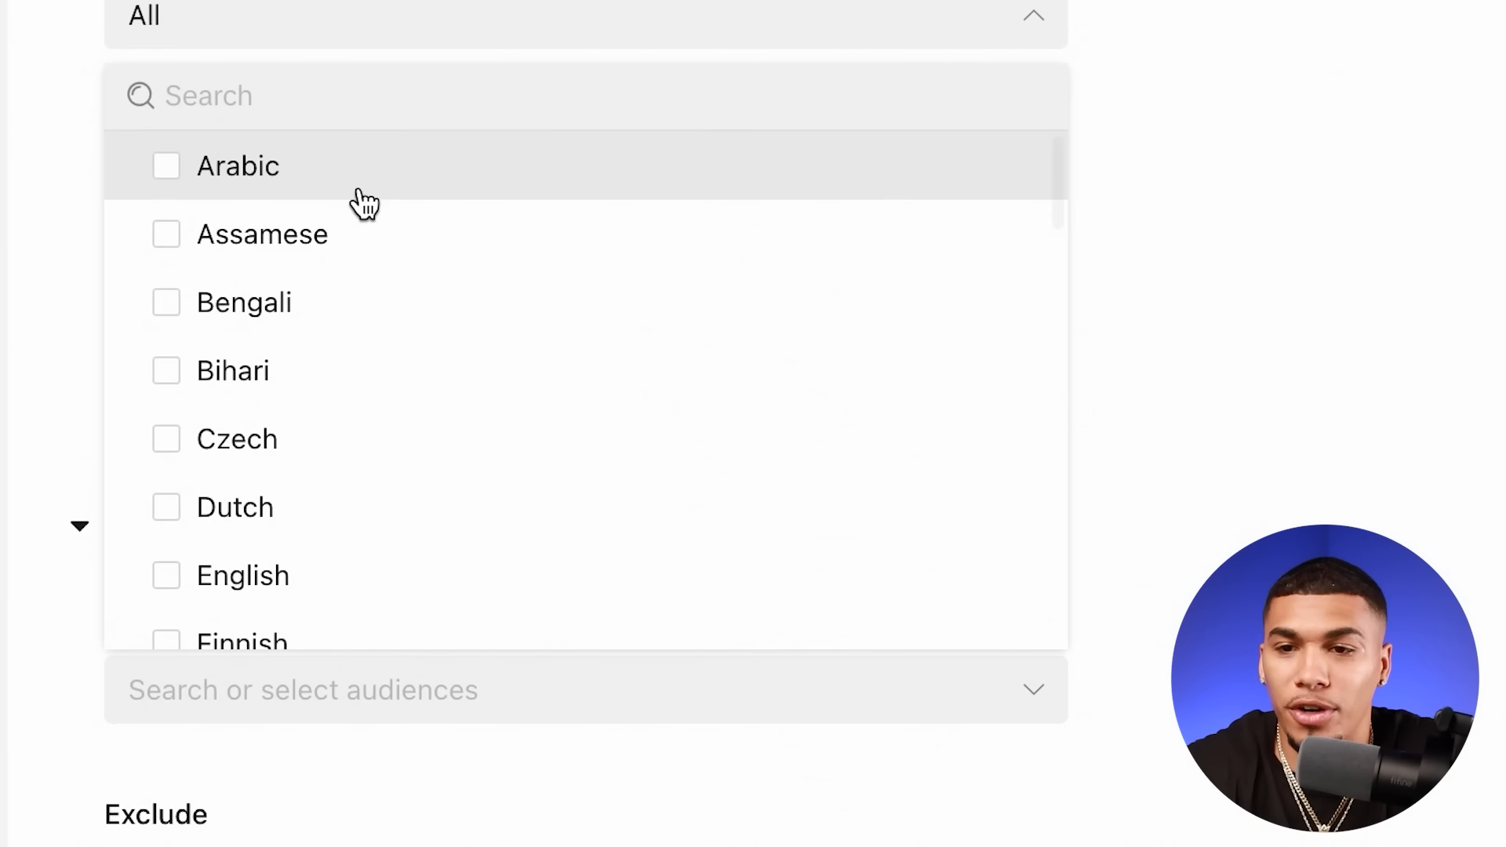
pyautogui.scroll(-1, 266, 493)
pyautogui.click(230, 511)
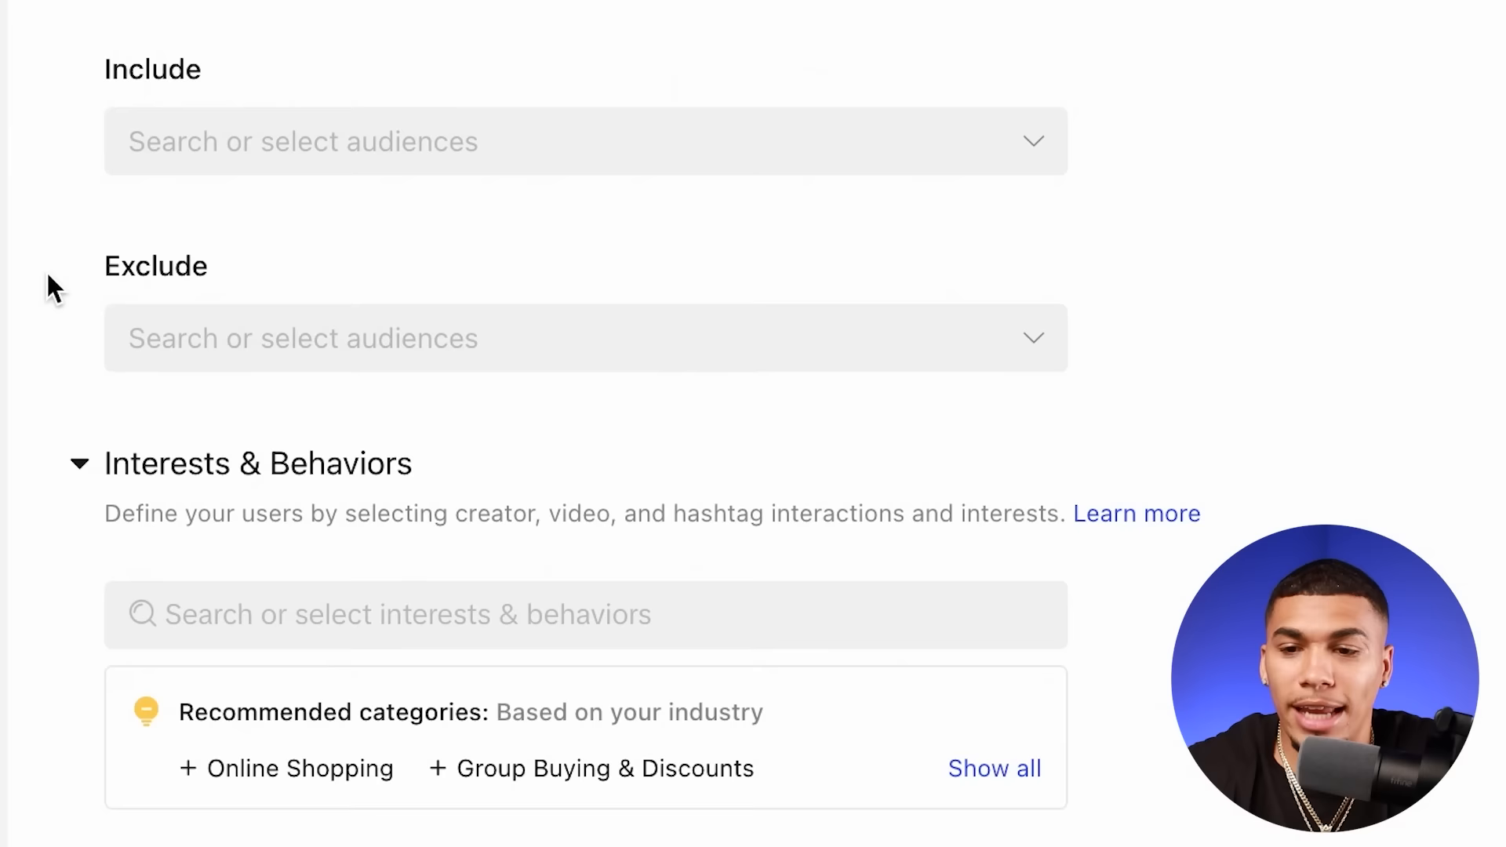
pyautogui.scroll(-10, 47, 275)
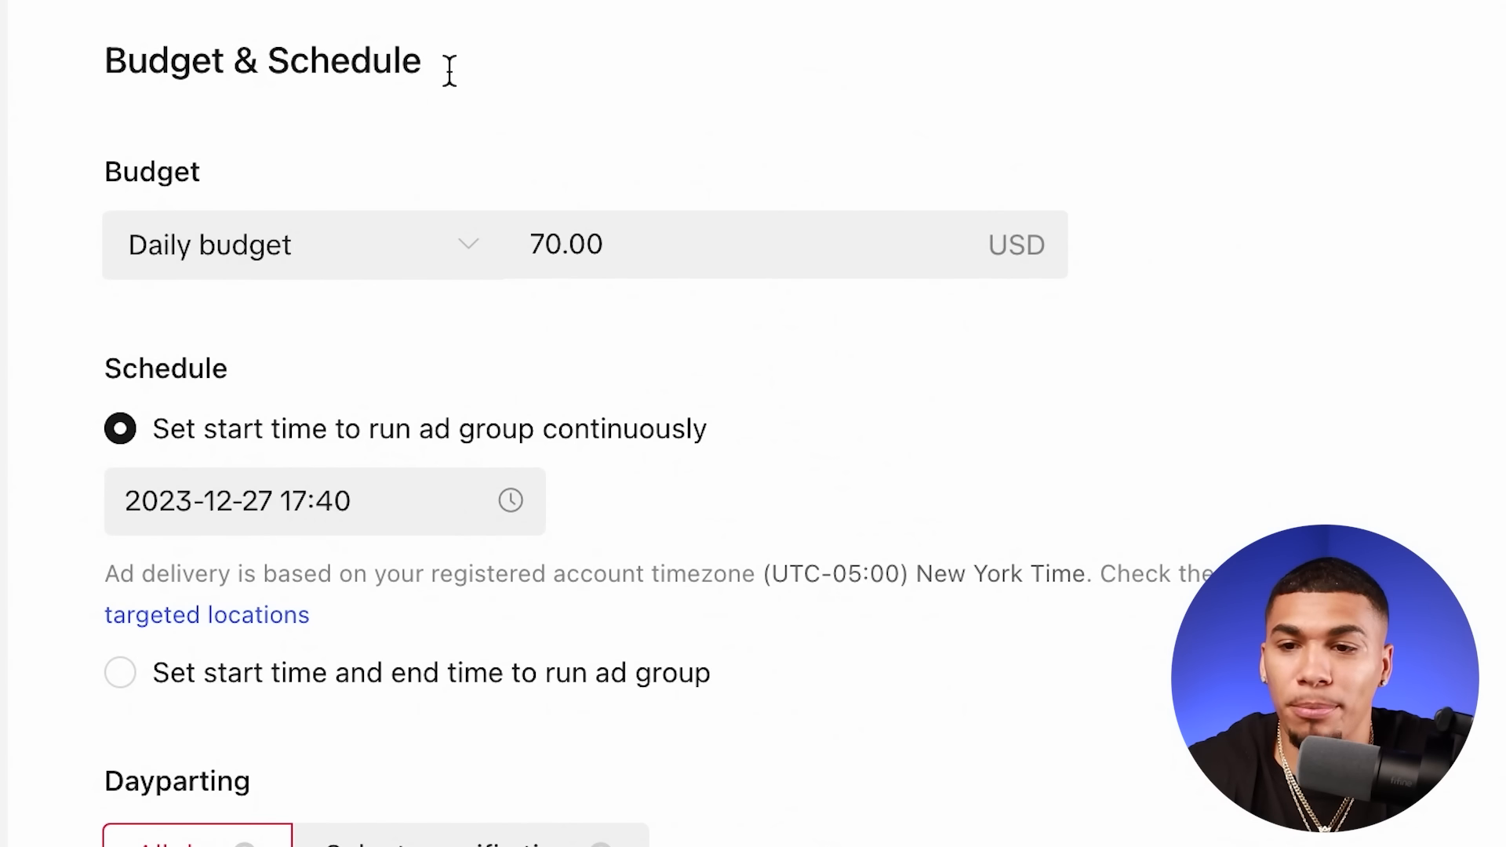
pyautogui.doubleClick(635, 228)
pyautogui.write('2023-12-28')
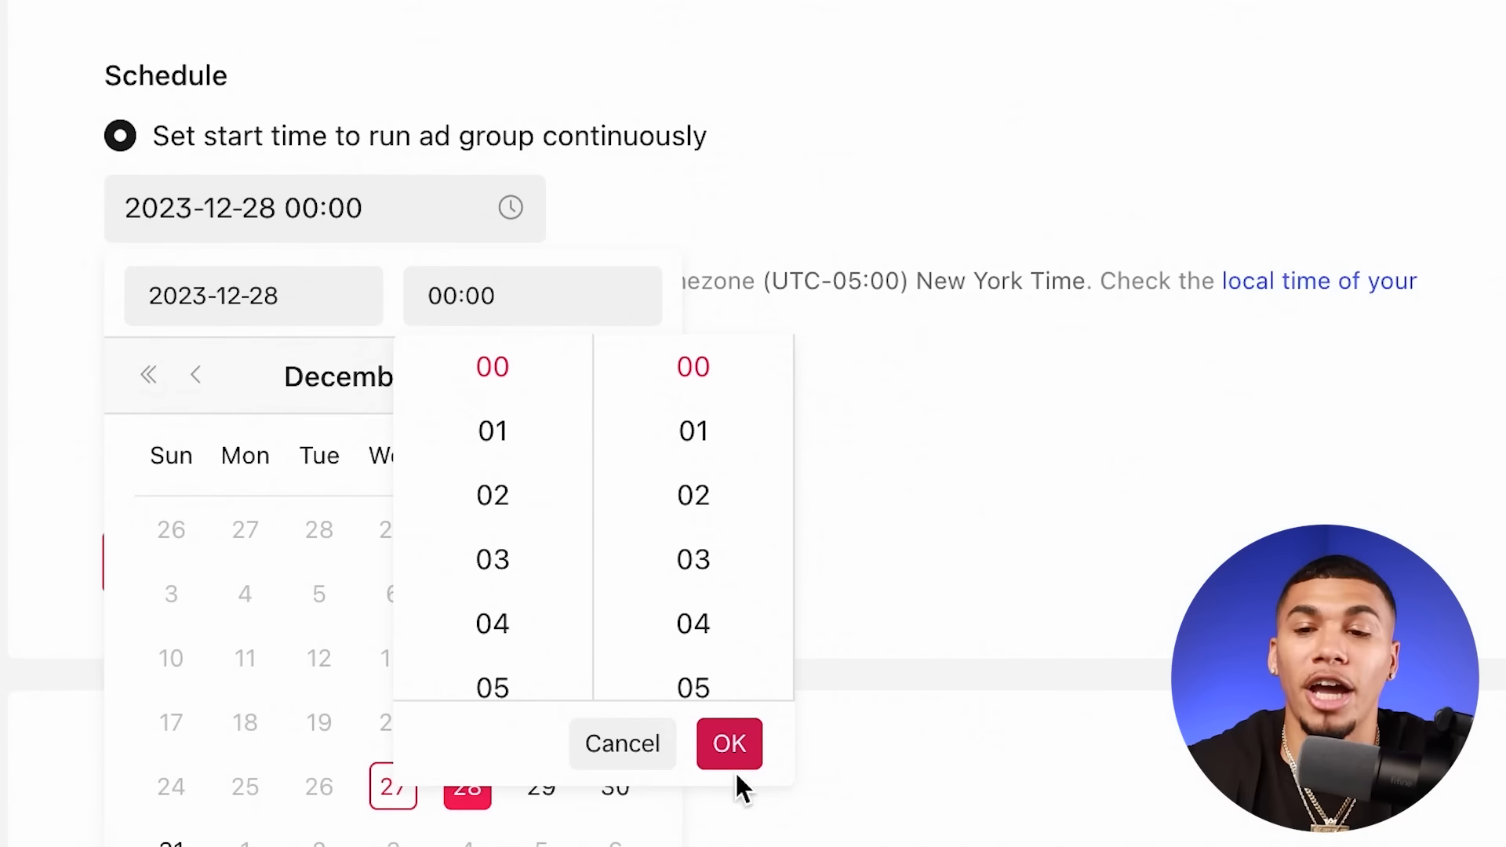
pyautogui.click(735, 758)
pyautogui.click(955, 536)
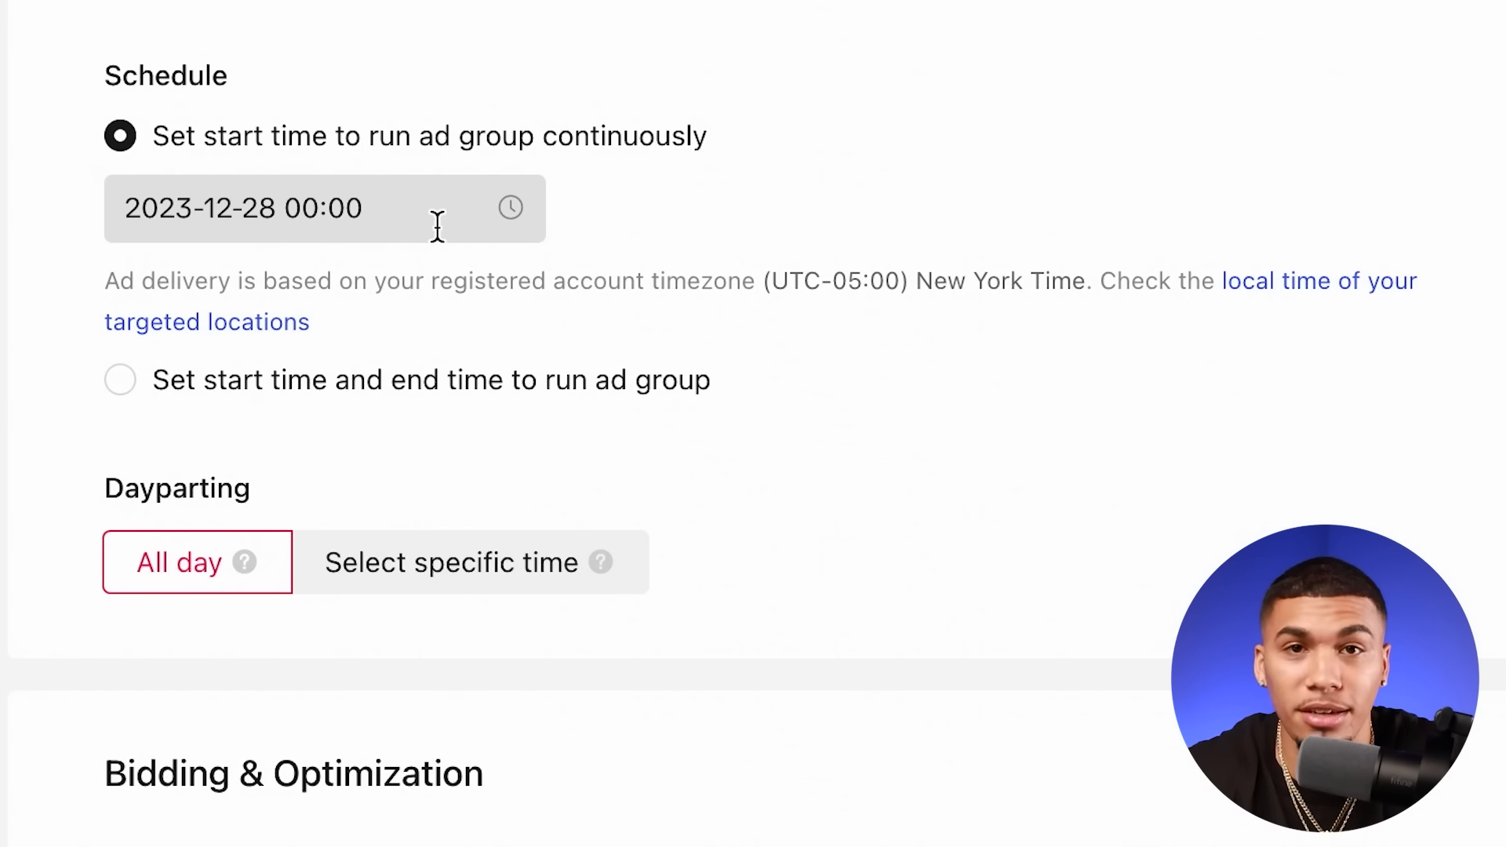
# Accept the ad group settings, continue to the ad setup and open the ad name for editing
pyautogui.scroll(-9, 437, 228)
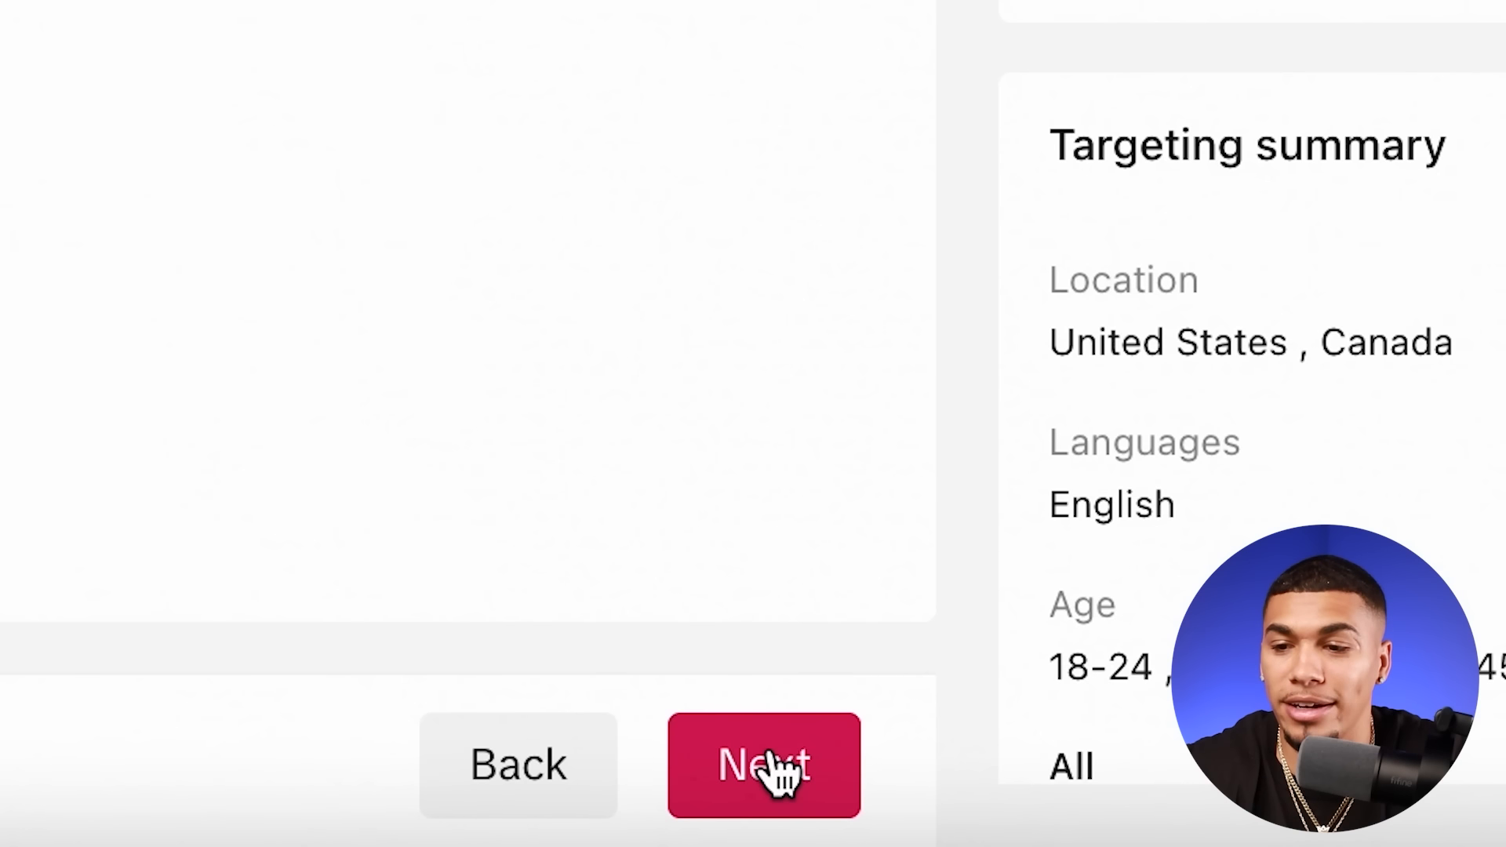
pyautogui.click(777, 772)
pyautogui.tripleClick(516, 255)
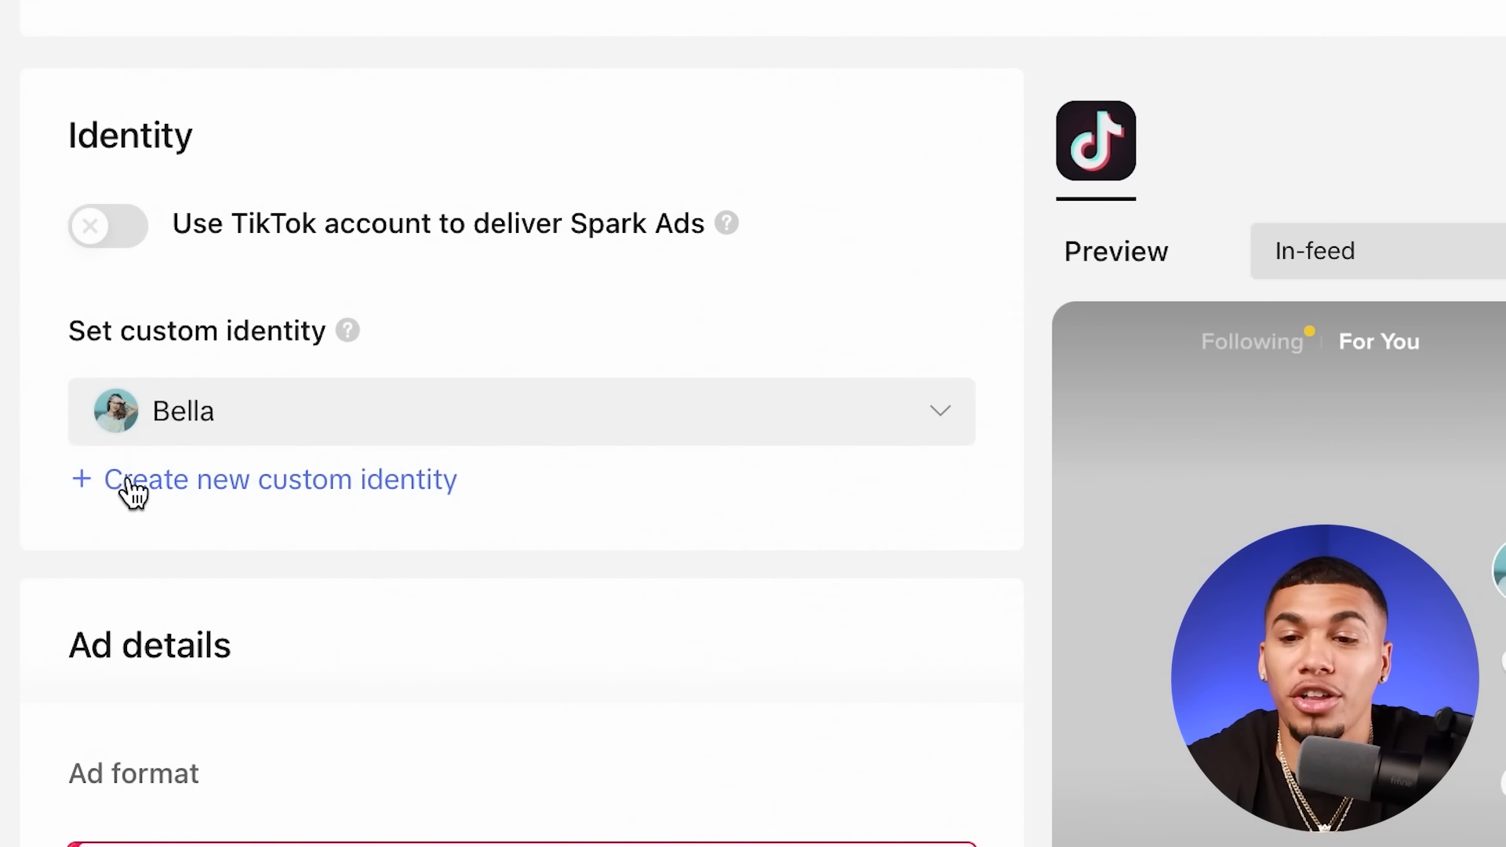
# Open the form for a new custom identity and close it without creating one
pyautogui.click(132, 480)
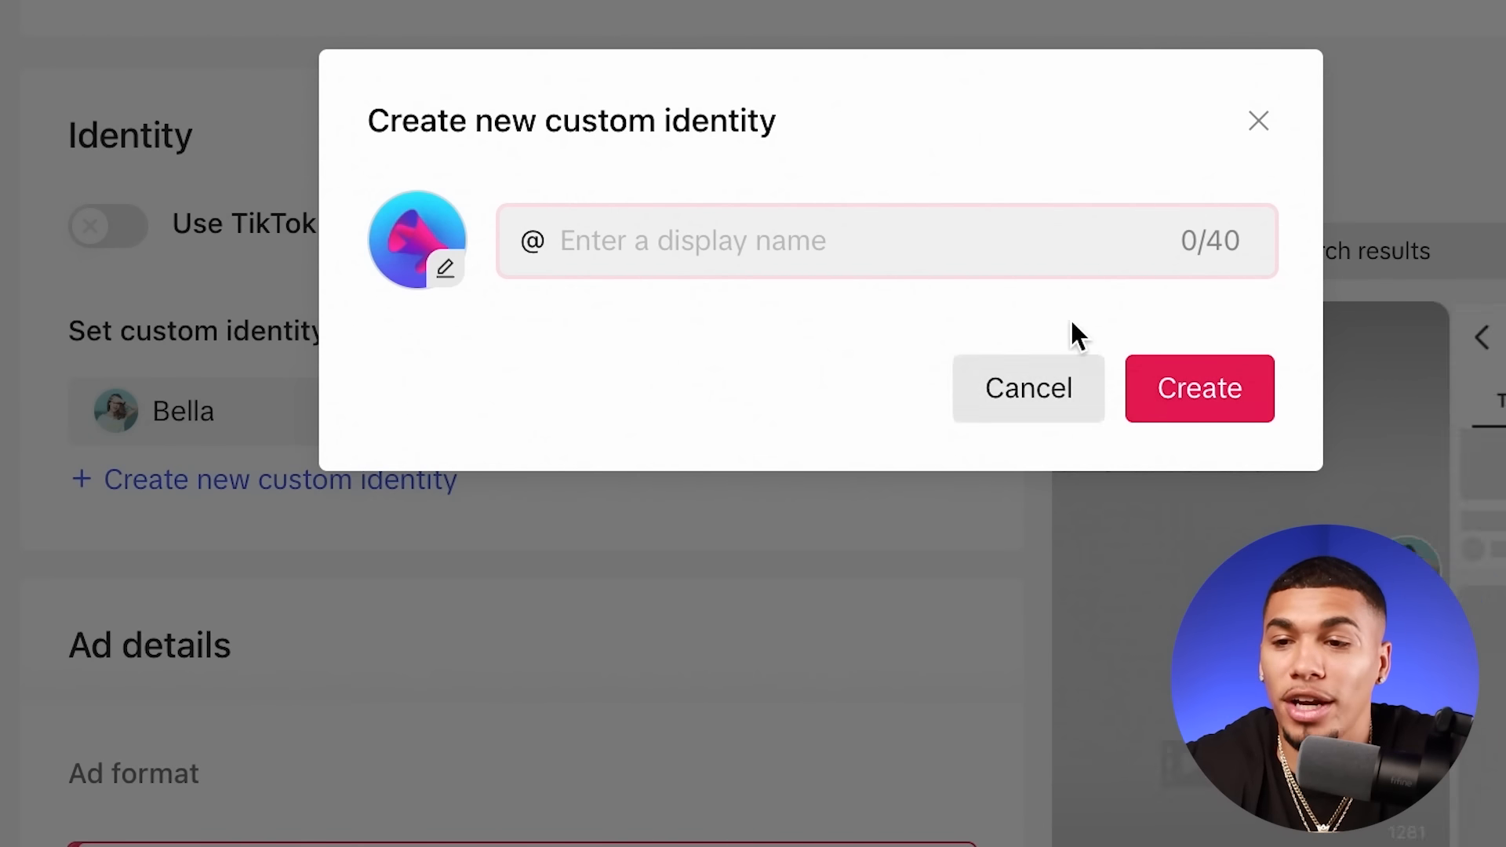
pyautogui.click(1258, 120)
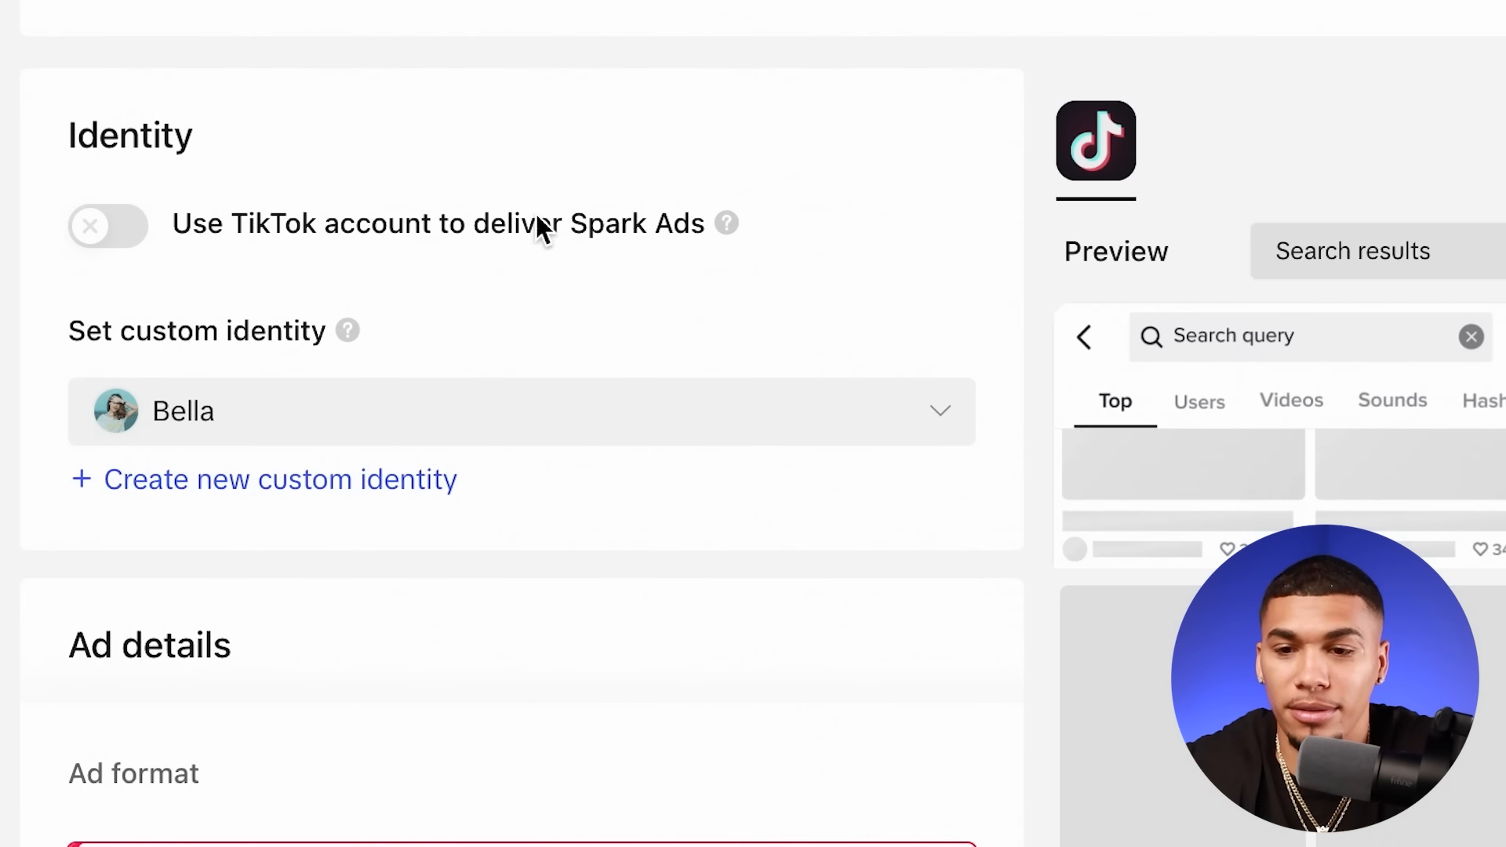
pyautogui.scroll(-7, 339, 318)
pyautogui.scroll(-5, 374, 373)
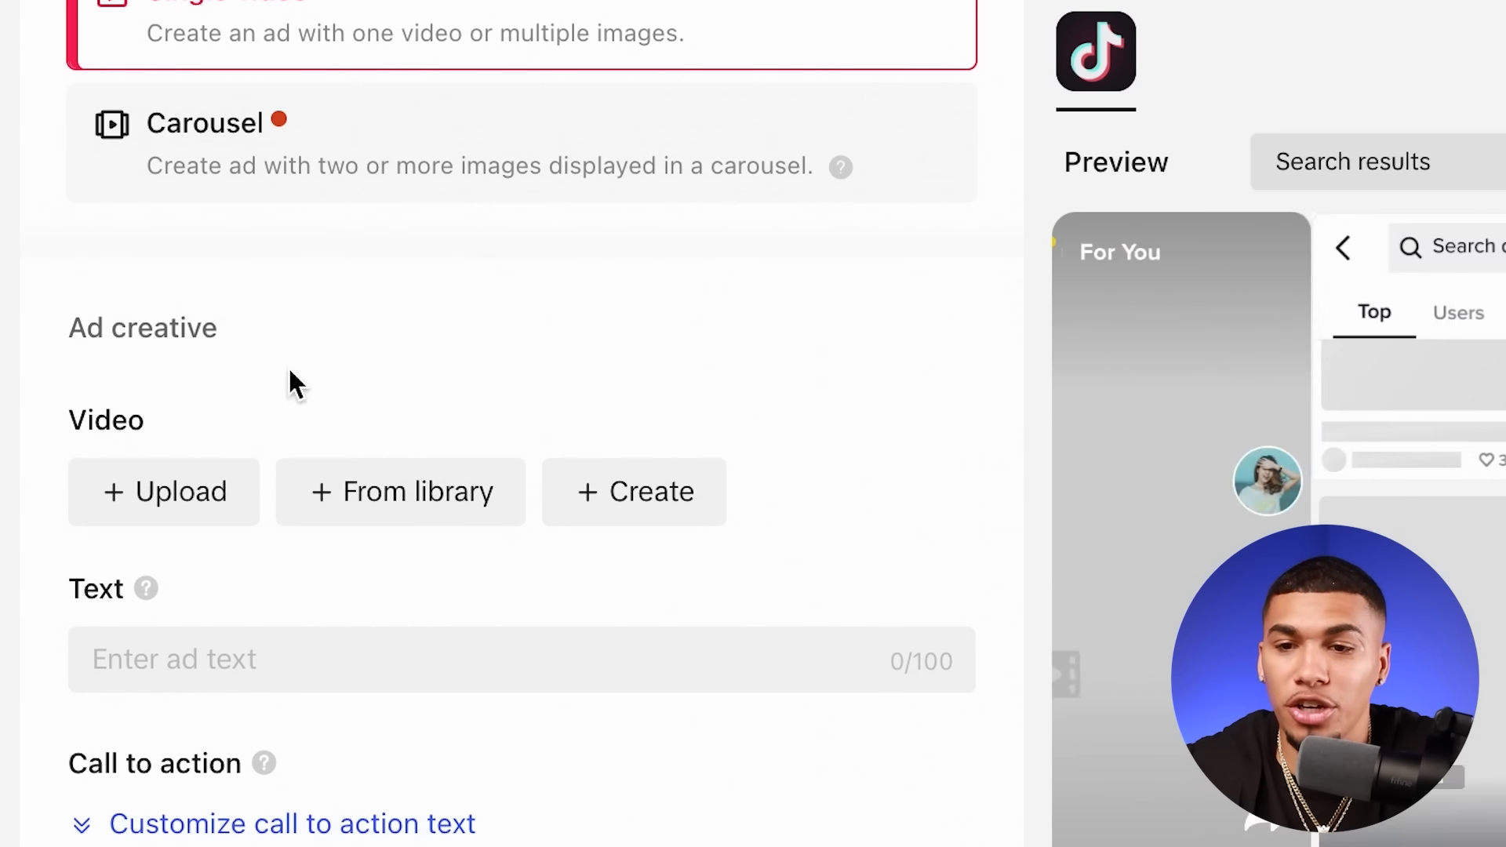
pyautogui.click(150, 508)
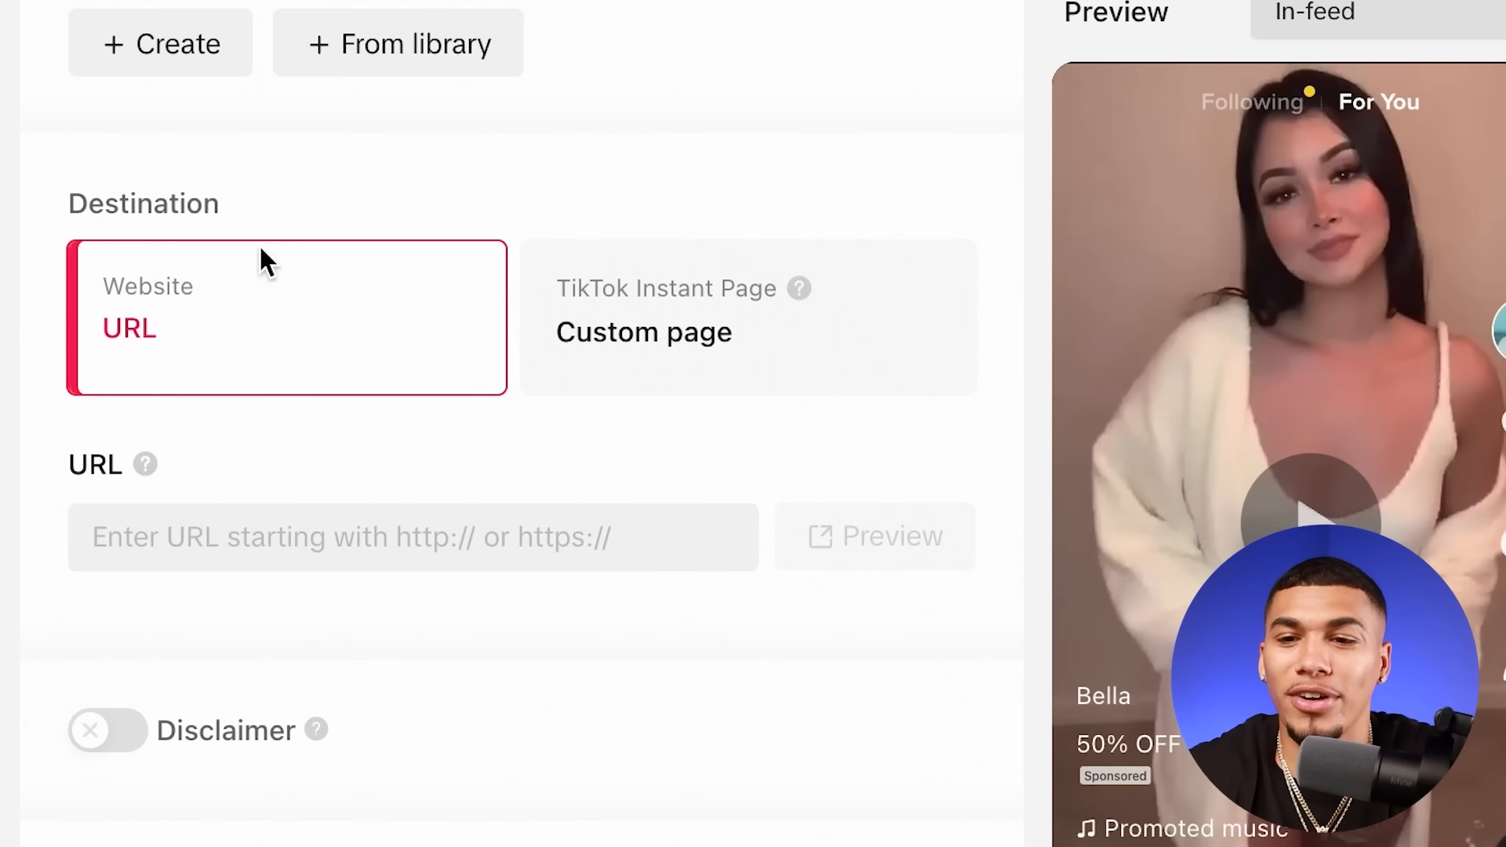
pyautogui.click(172, 517)
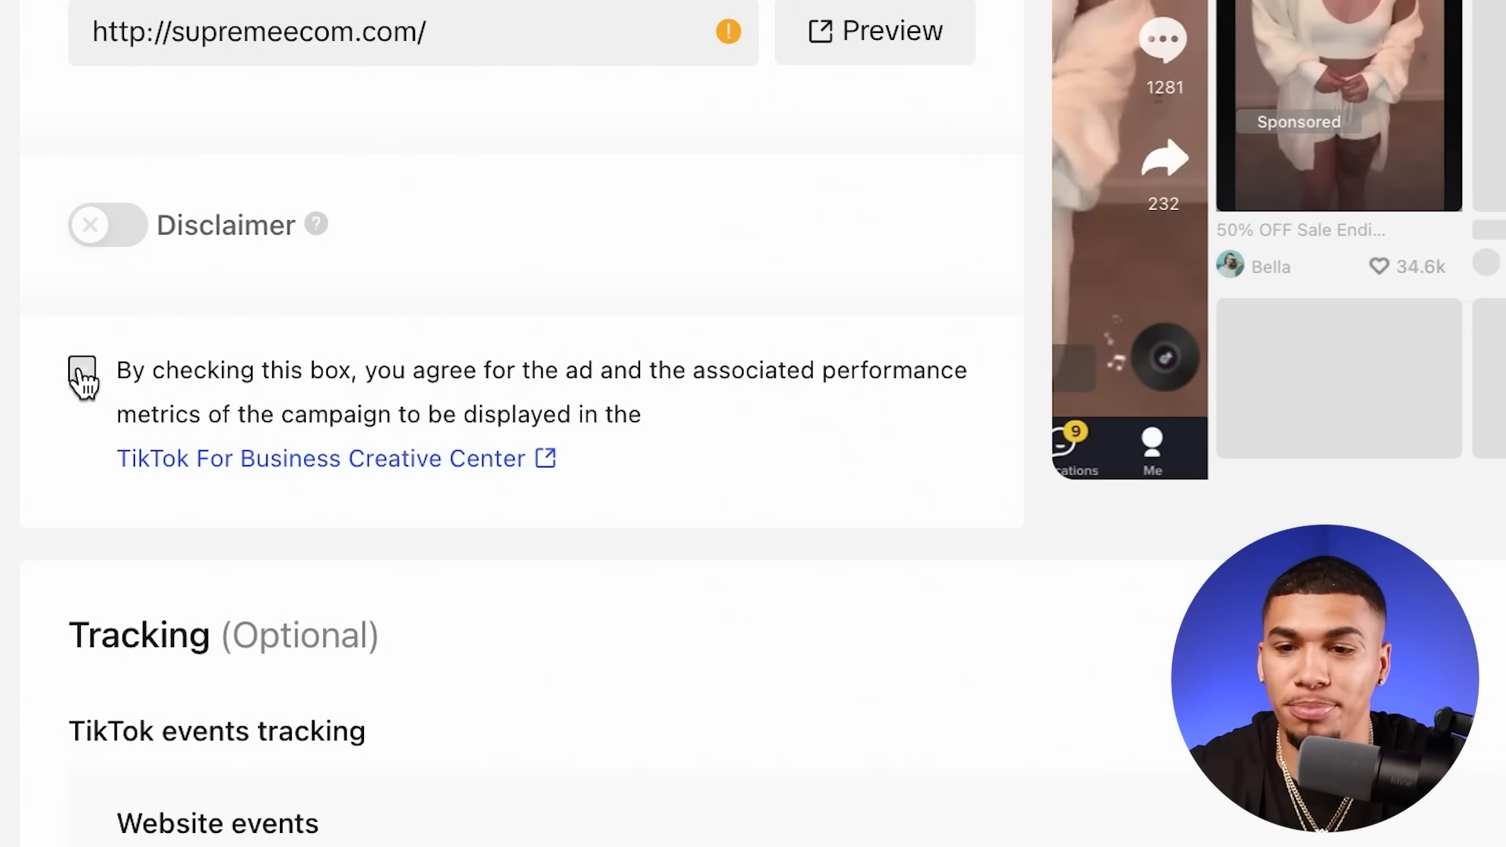
# Toggle the consent for displaying the ad in the TikTok For Business Creative Center and submit the ad
pyautogui.click(83, 384)
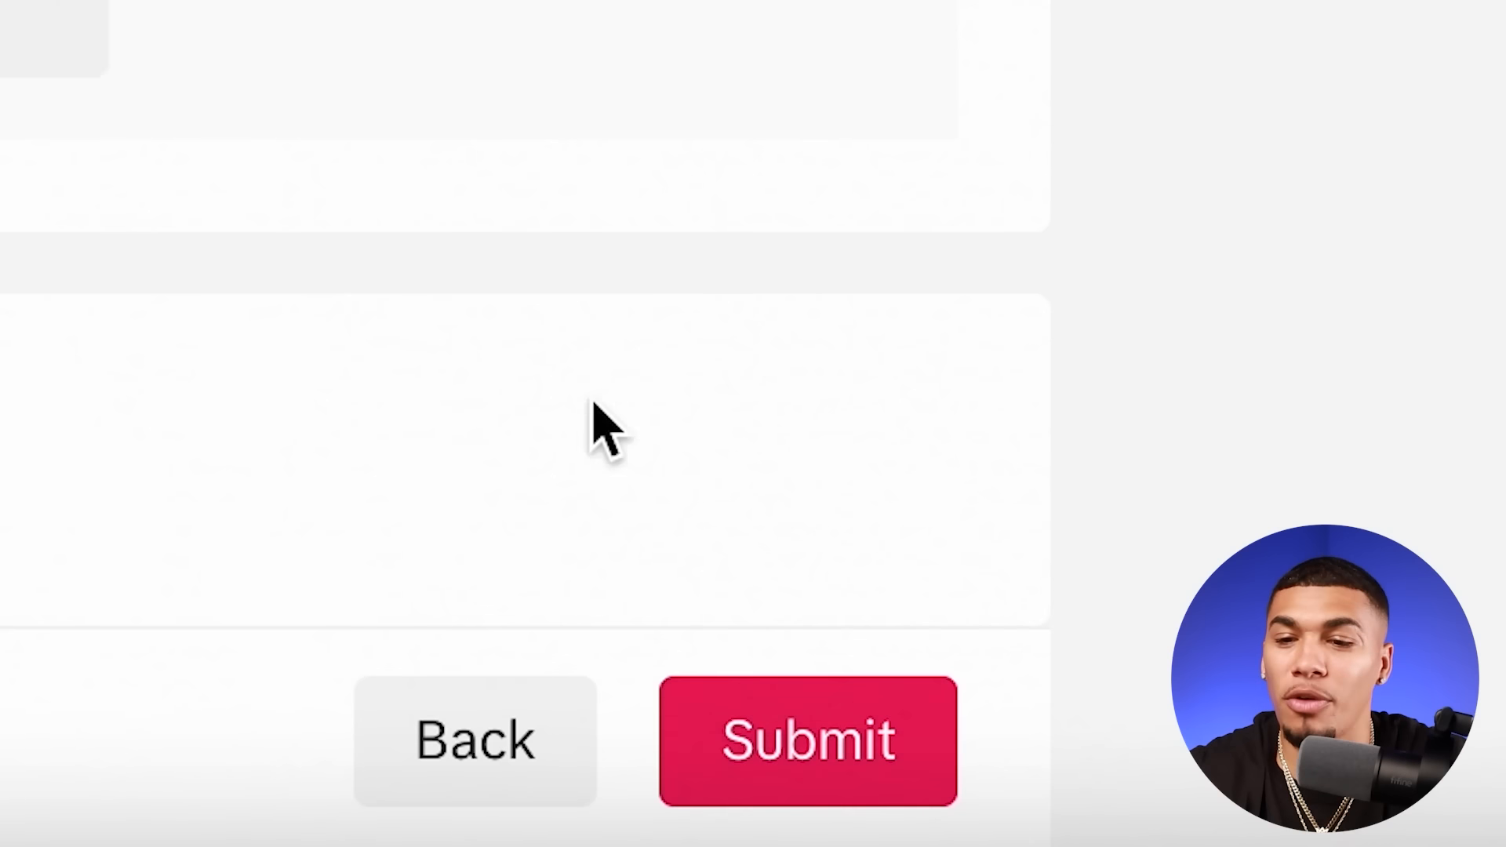
pyautogui.click(810, 744)
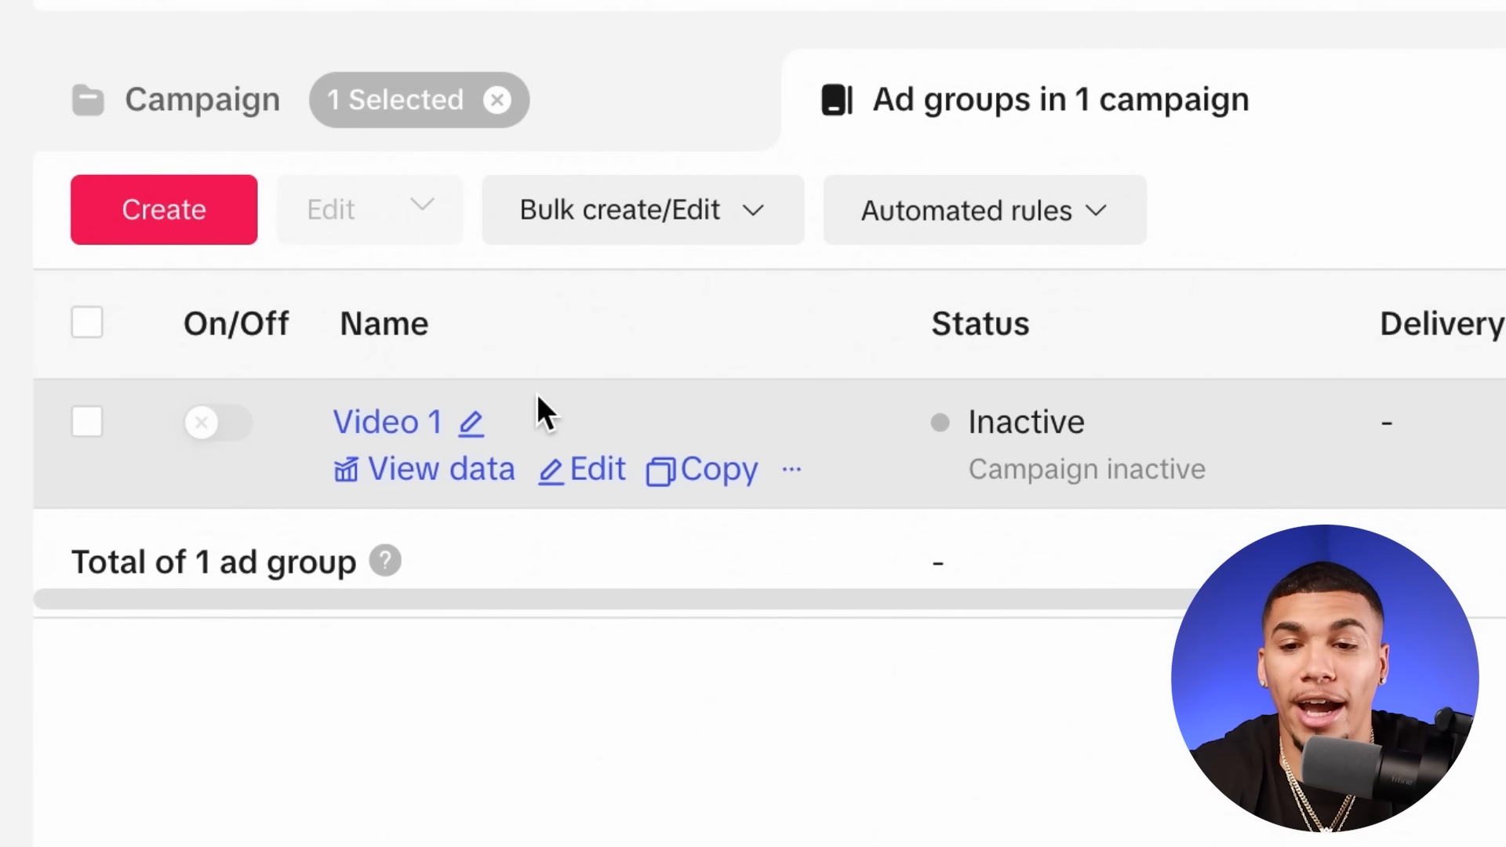
# Copy the Video 1 ad group three times within the existing campaign, naming the copies Video 2, Video 3 and Video 4
pyautogui.click(714, 487)
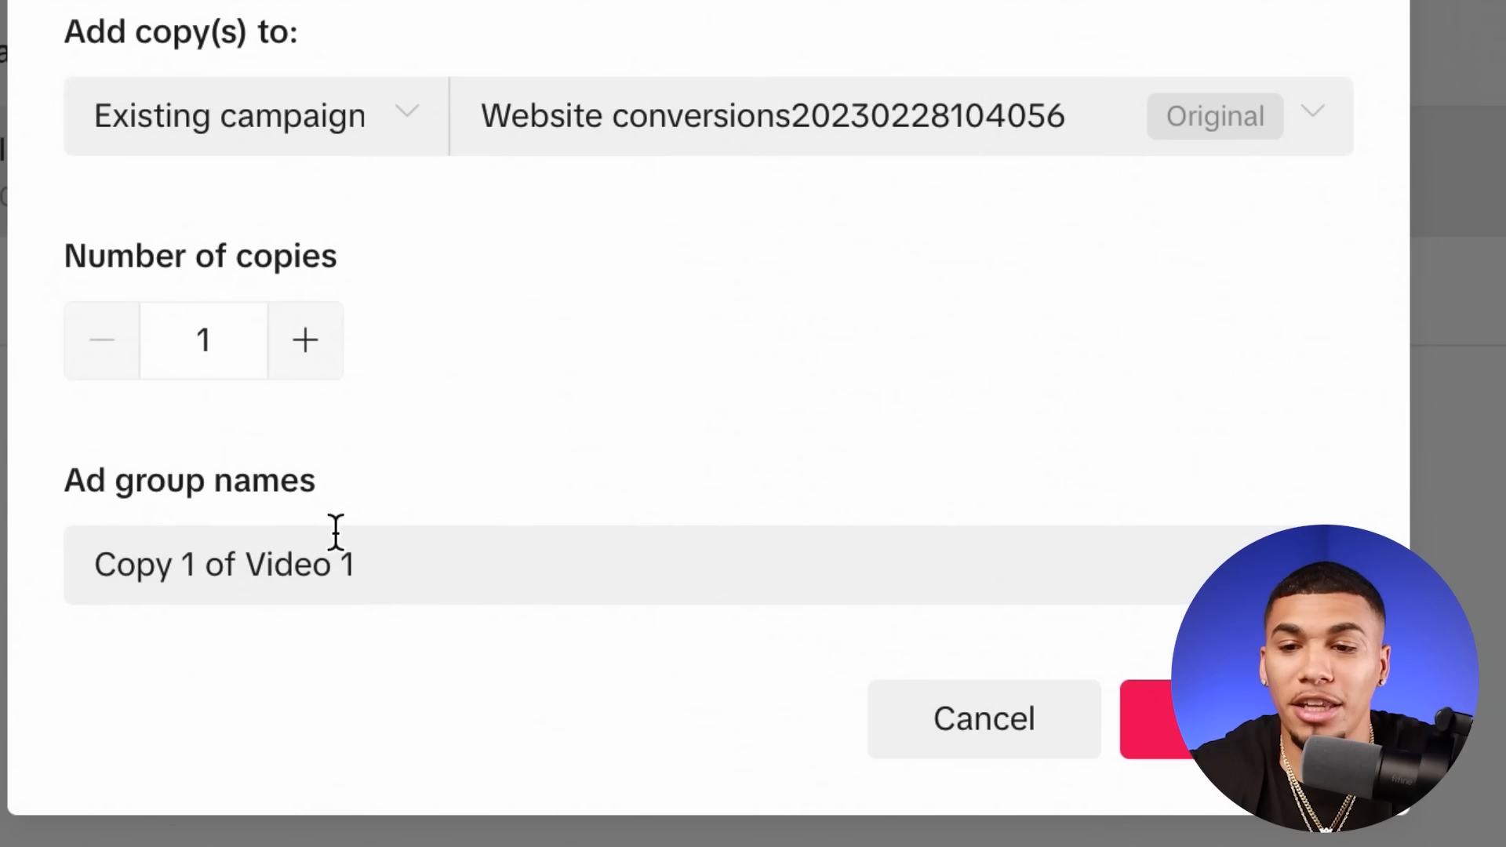
pyautogui.doubleClick(216, 331)
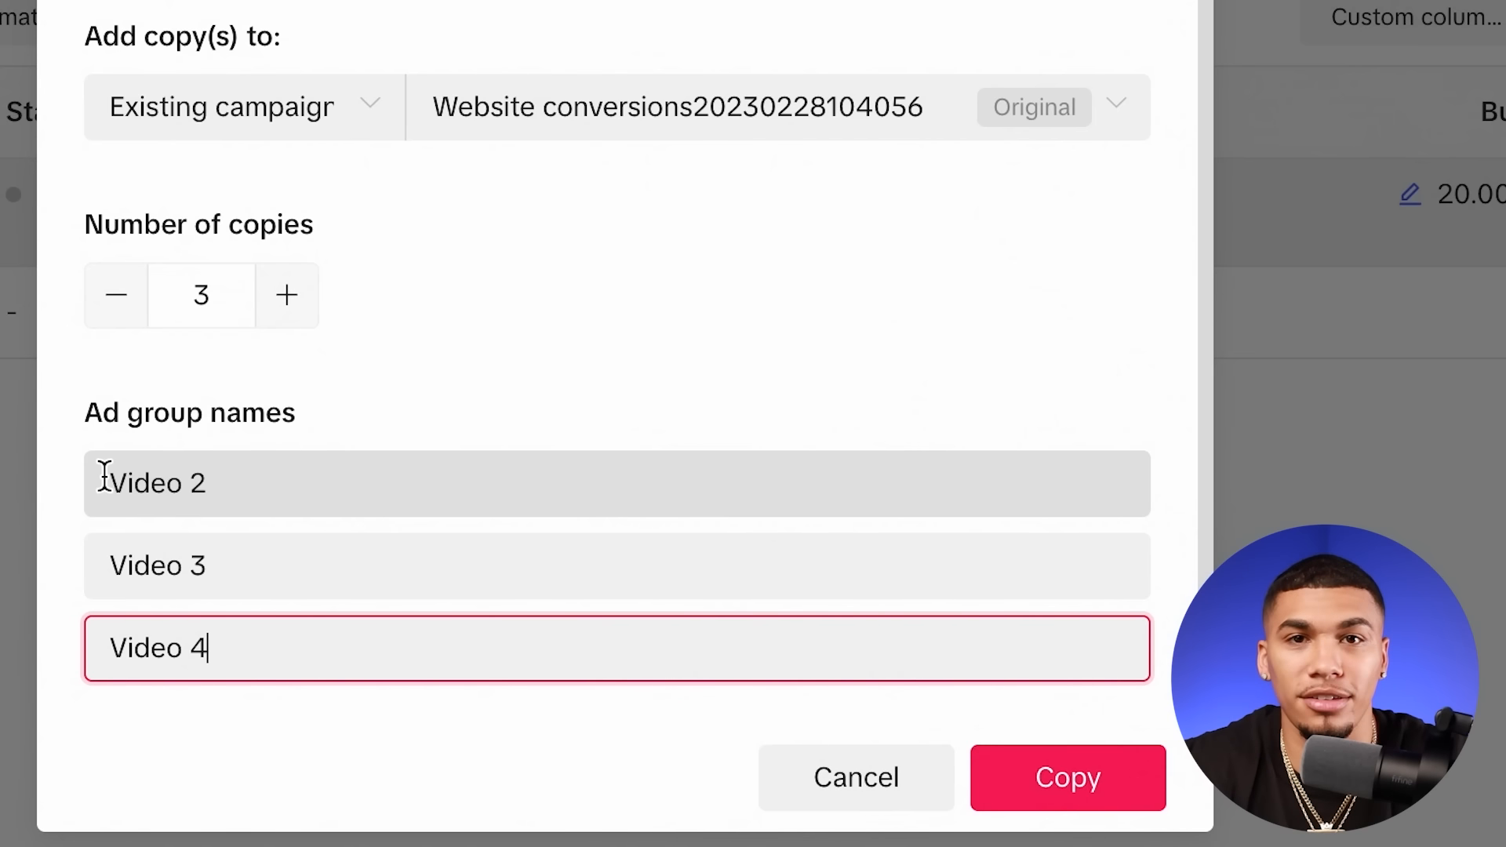
pyautogui.click(1084, 769)
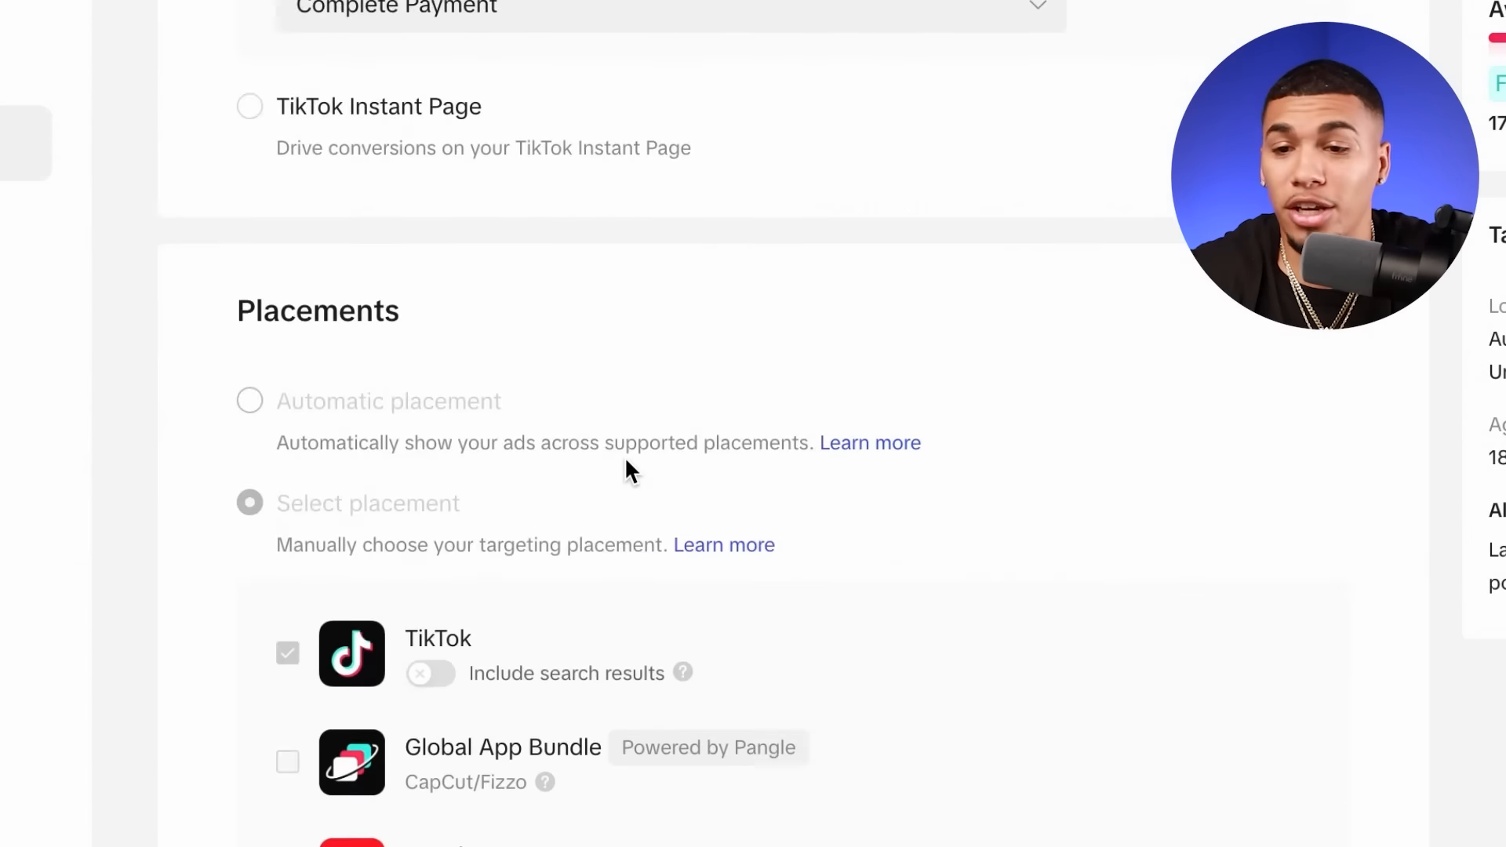
# Continue from the copied ad group's settings to its Video 2 ad and review the creative, ad text and destination URL
pyautogui.scroll(-20, 625, 455)
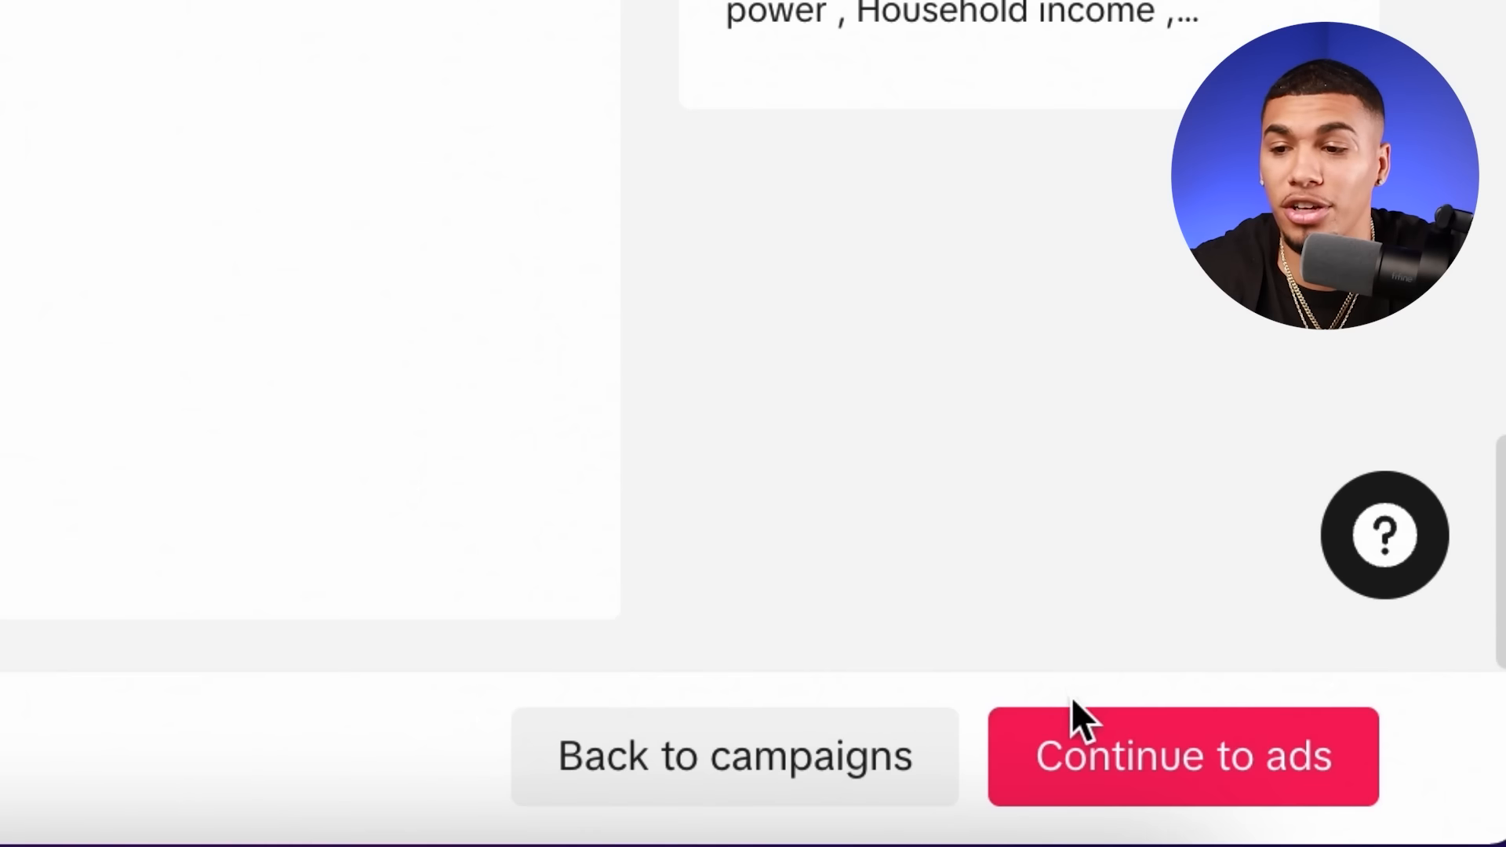
pyautogui.click(1082, 770)
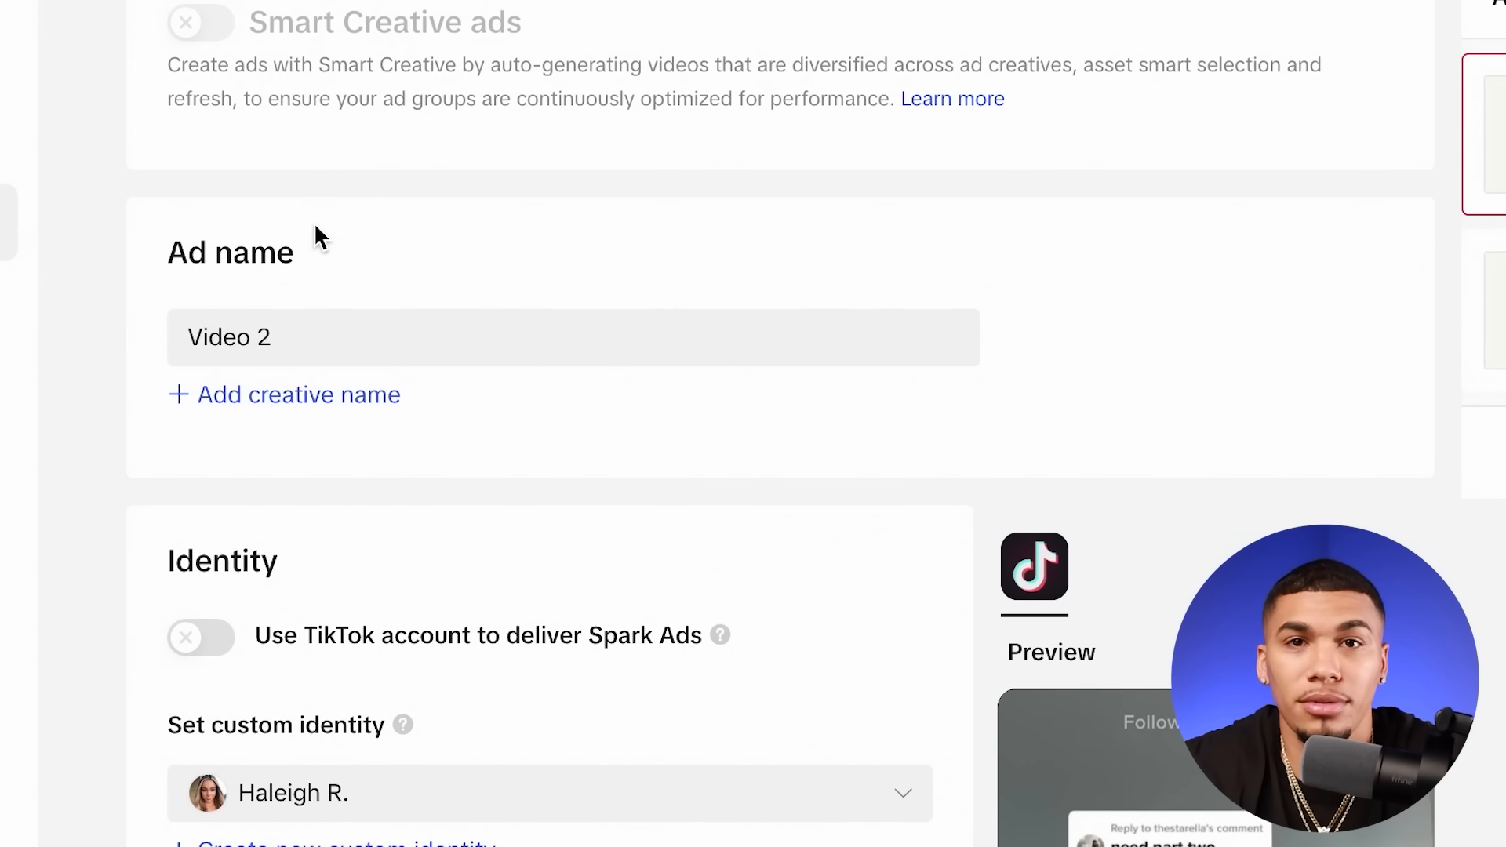
pyautogui.scroll(-15, 115, 204)
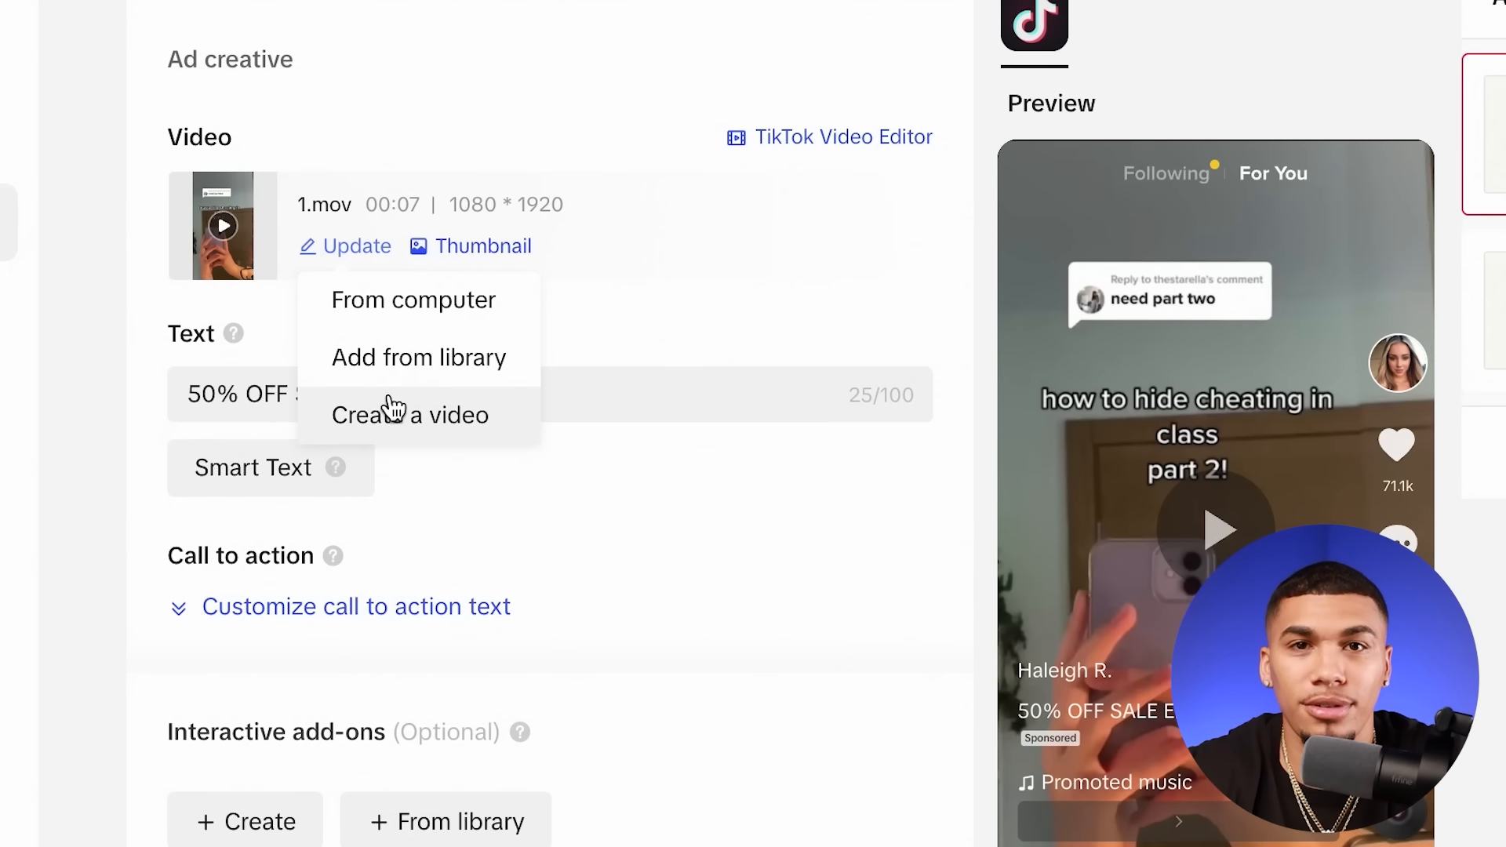
pyautogui.scroll(1, 357, 124)
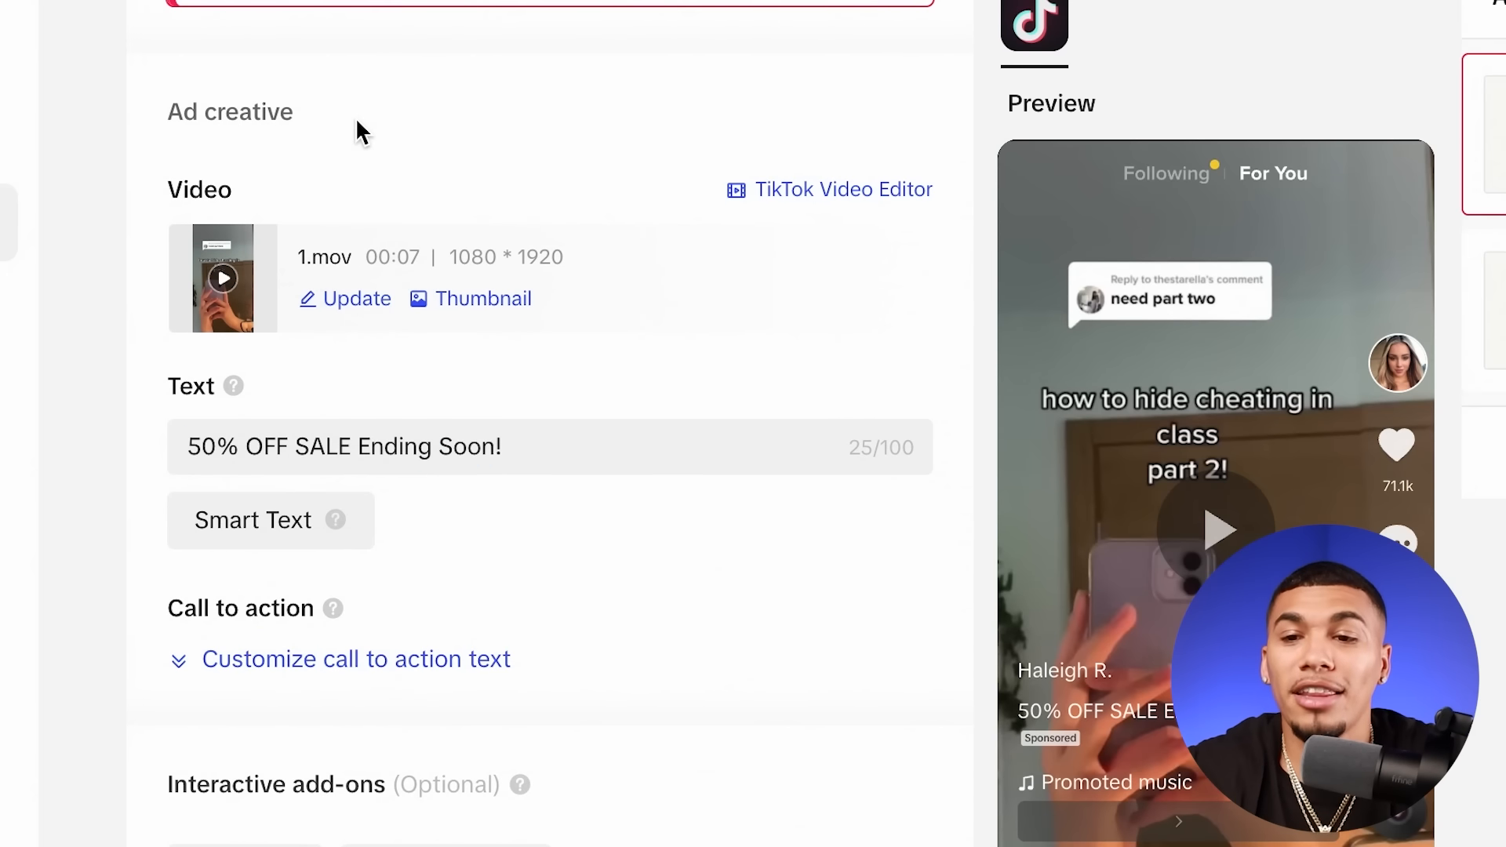
pyautogui.tripleClick(325, 453)
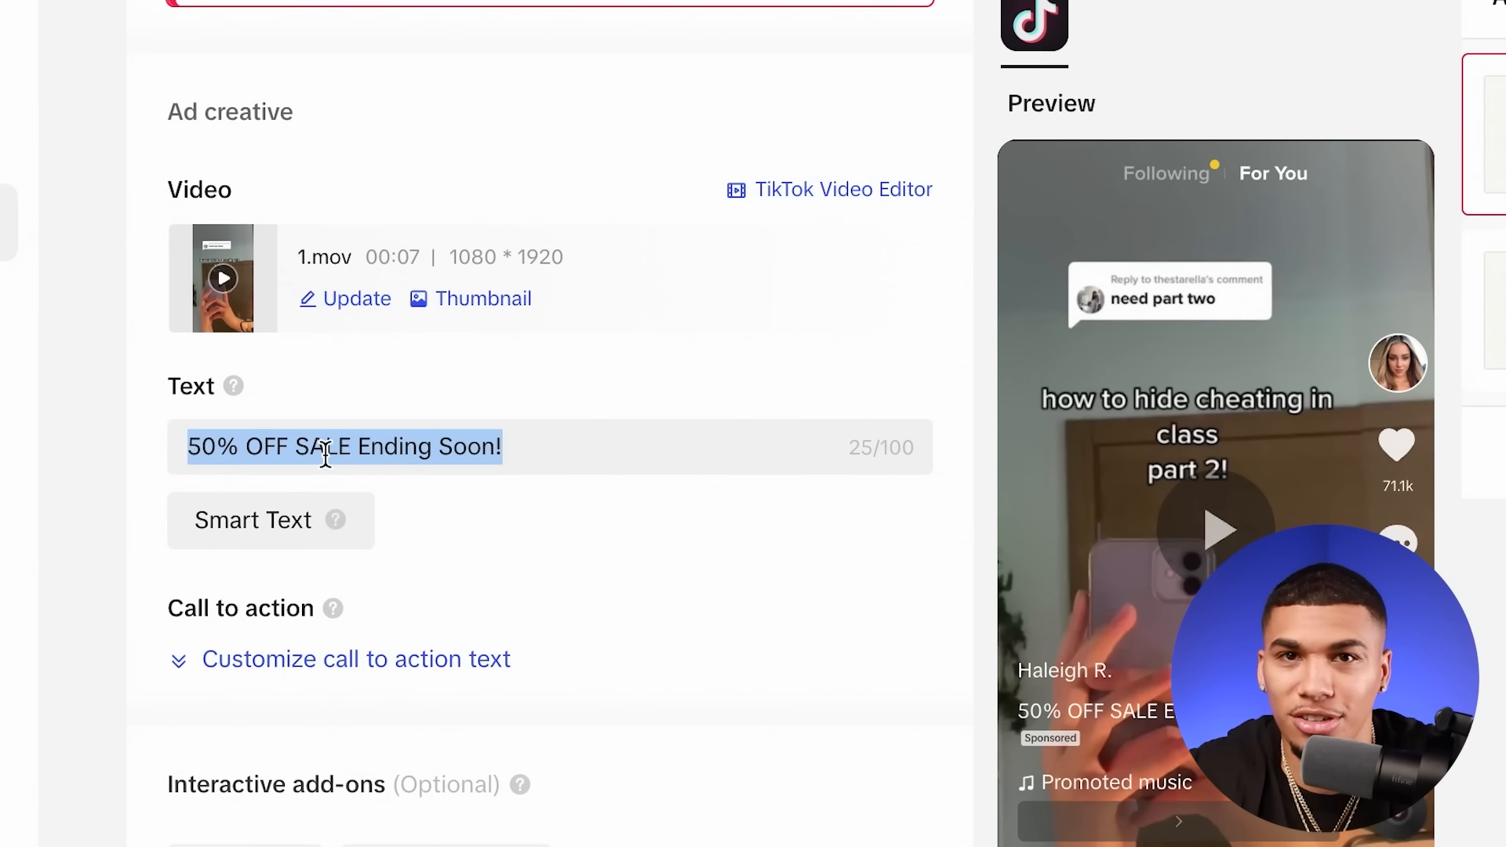
pyautogui.scroll(-8, 302, 451)
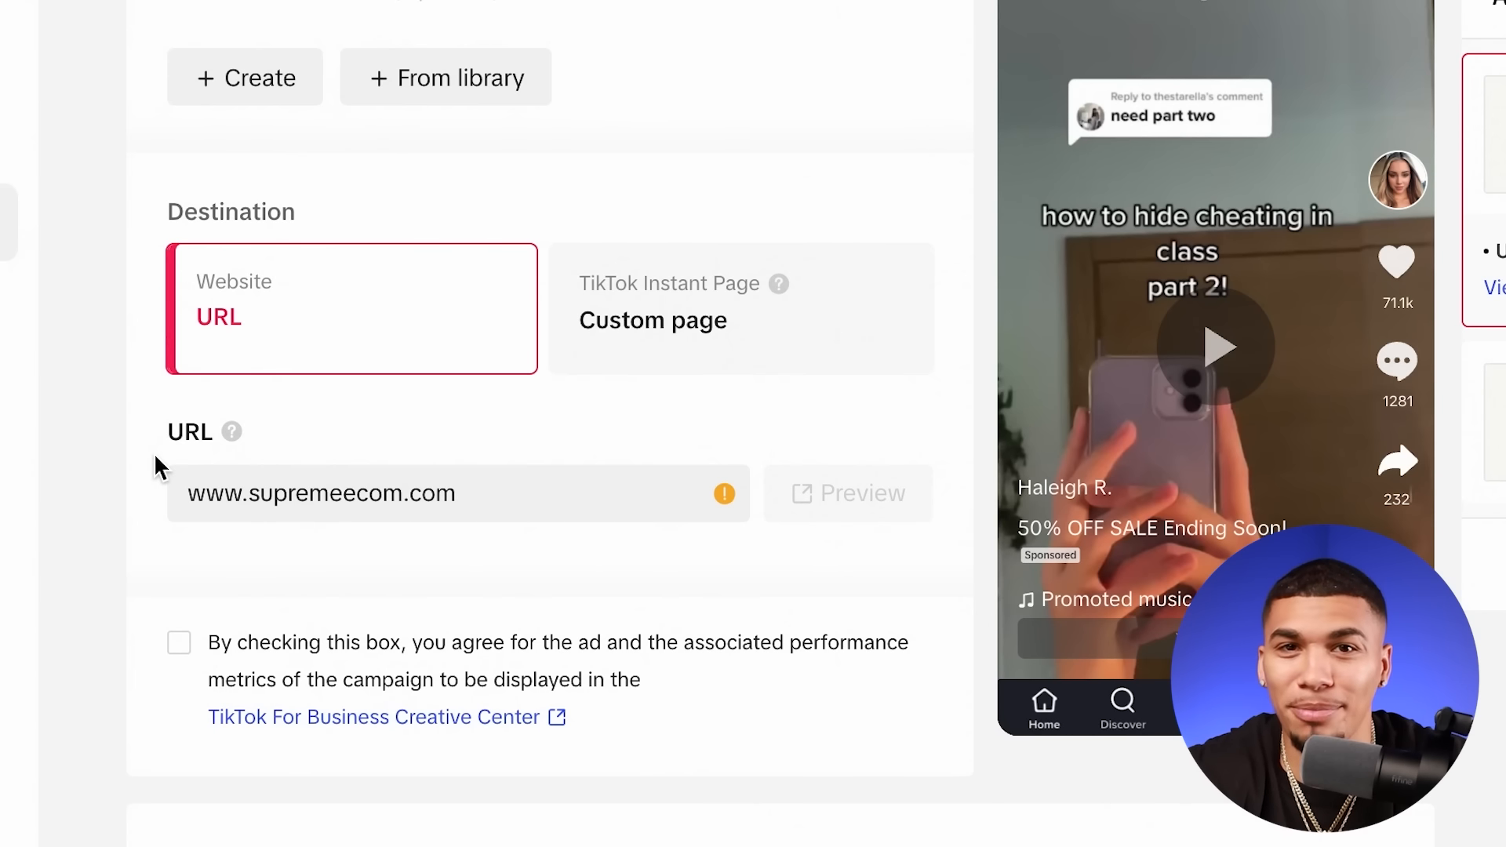